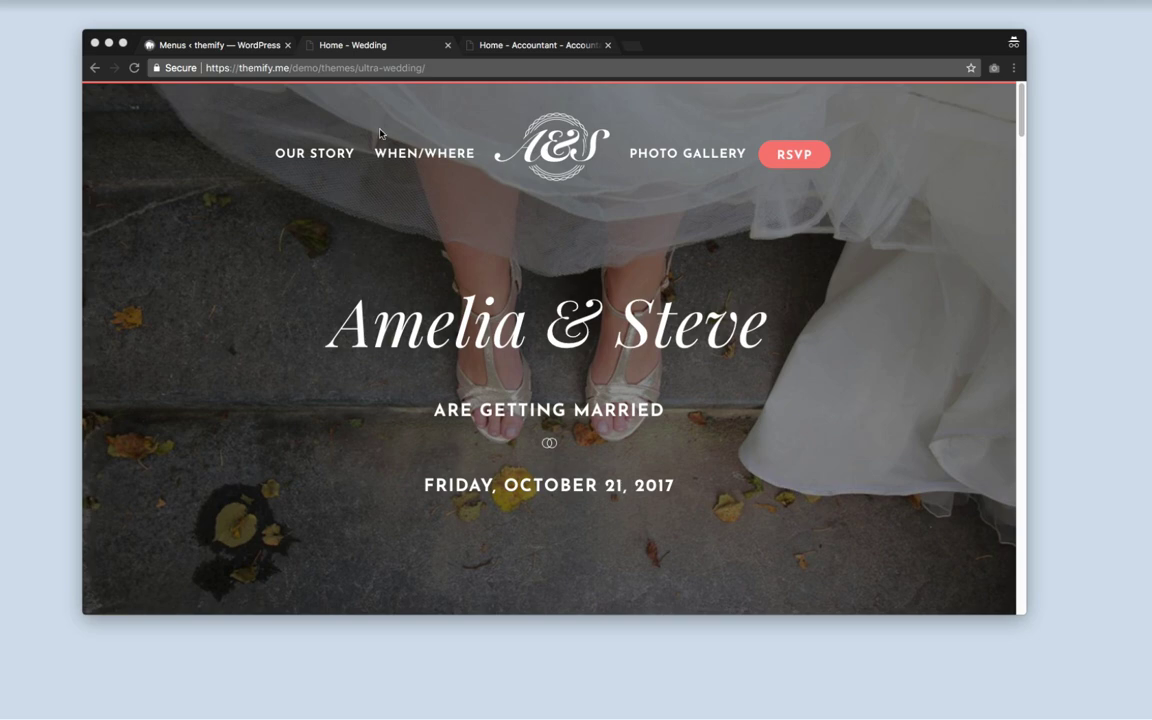
Try the Our Story, When/Where, Photo Gallery and RSVP links on the wedding demo and Book Appointment on the accountant demo
left_click(330, 140)
left_click(405, 155)
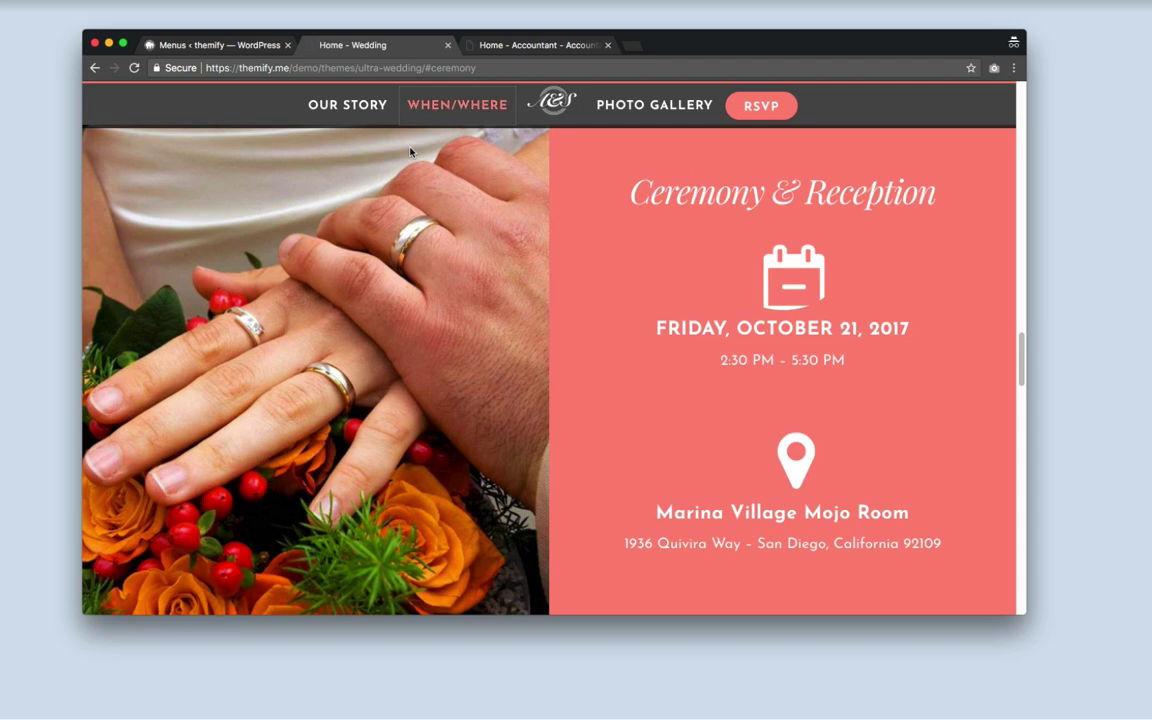
left_click(632, 118)
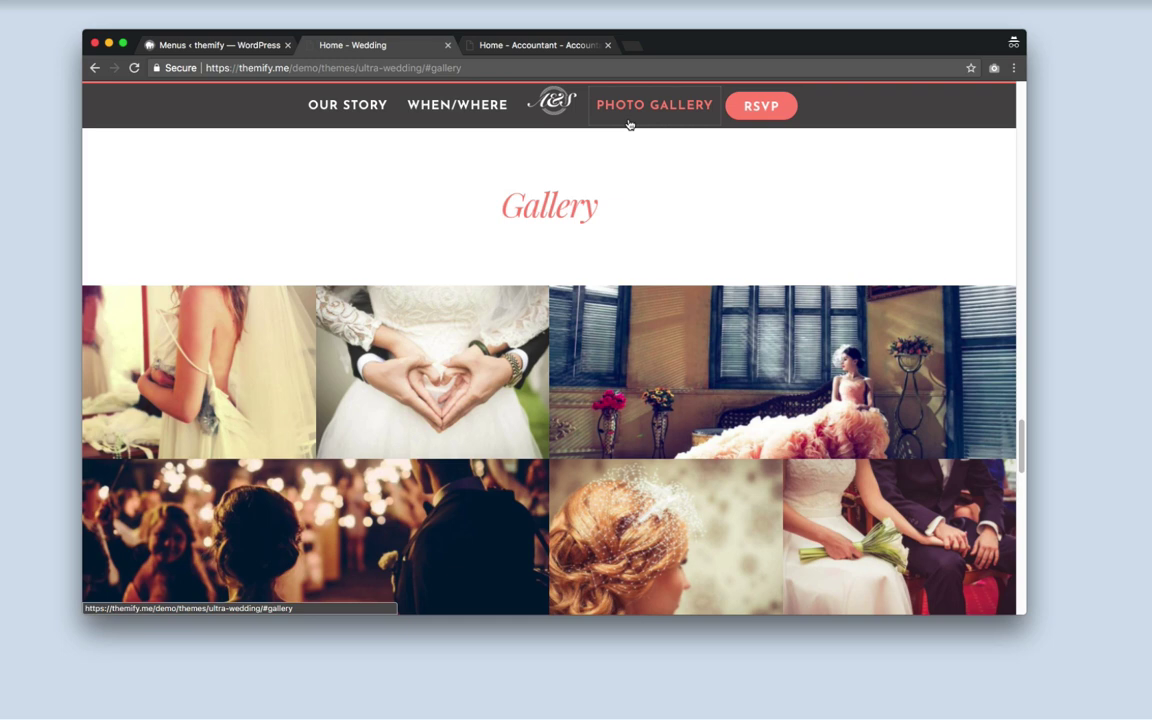
left_click(757, 108)
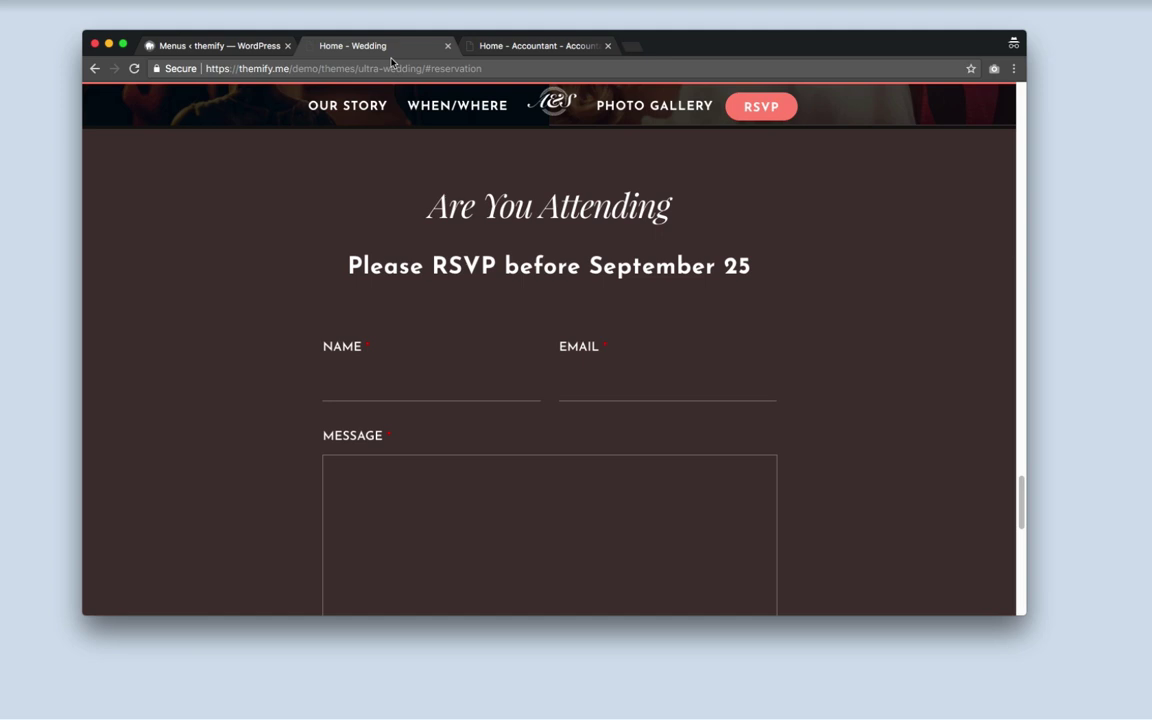
left_click(522, 52)
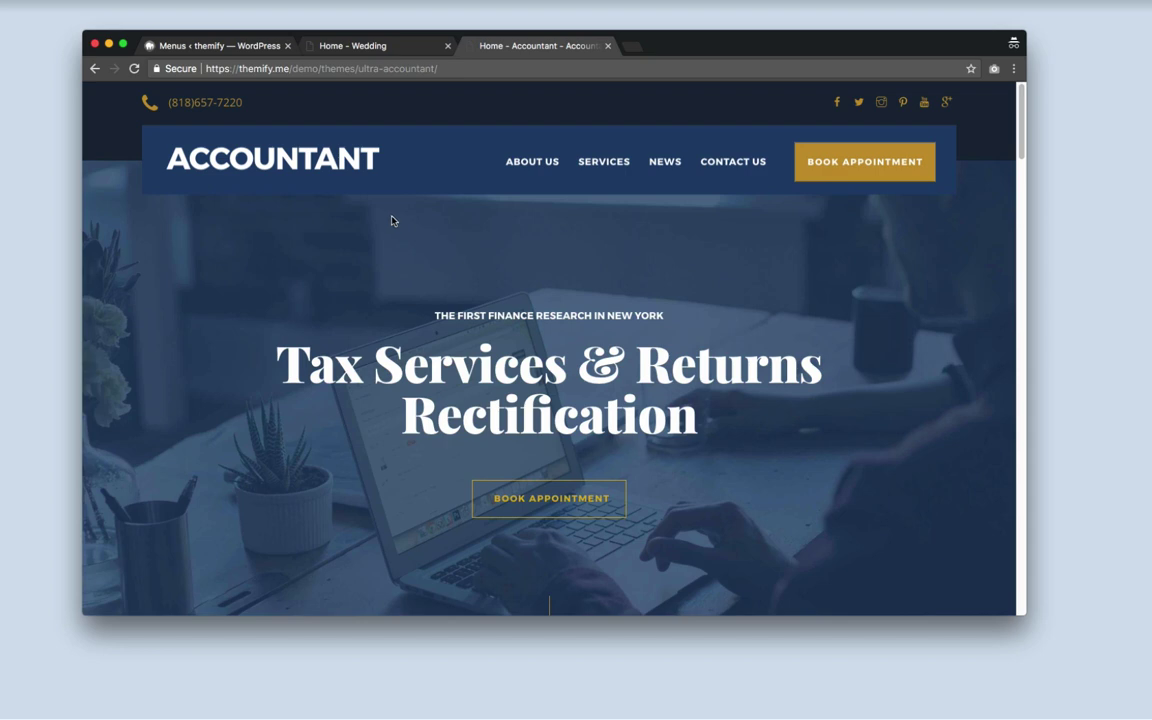
left_click(862, 161)
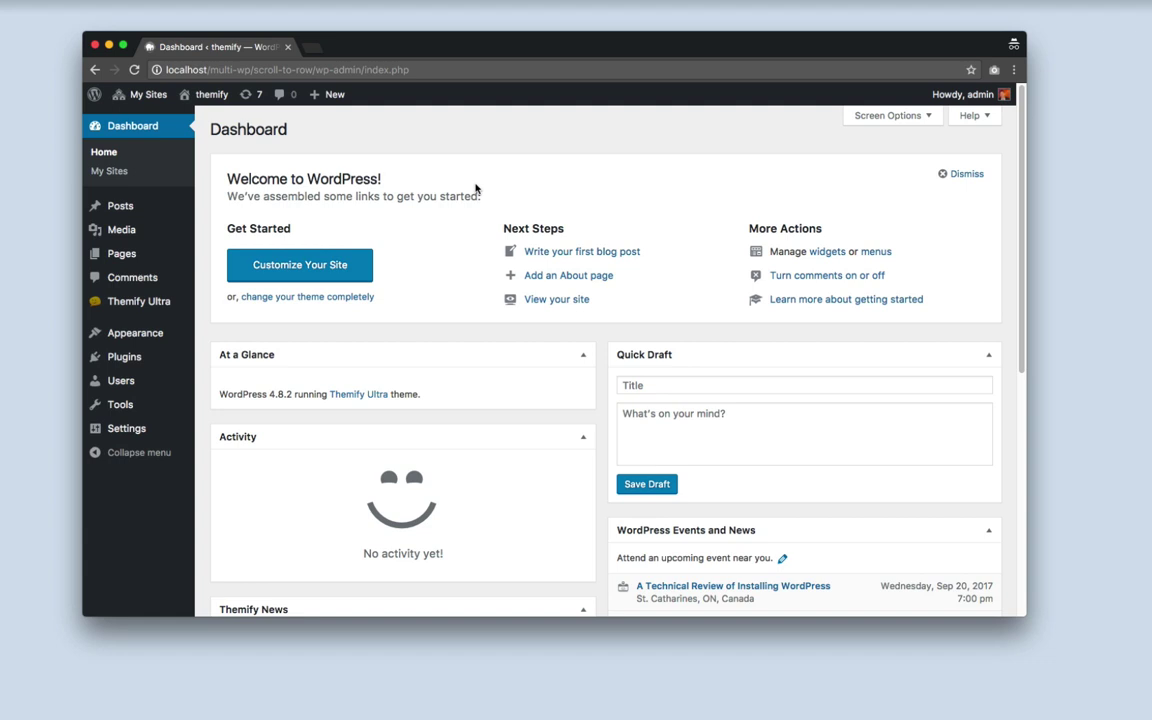
Create a new WordPress page titled "Landing Page"
mouse_move(210, 256)
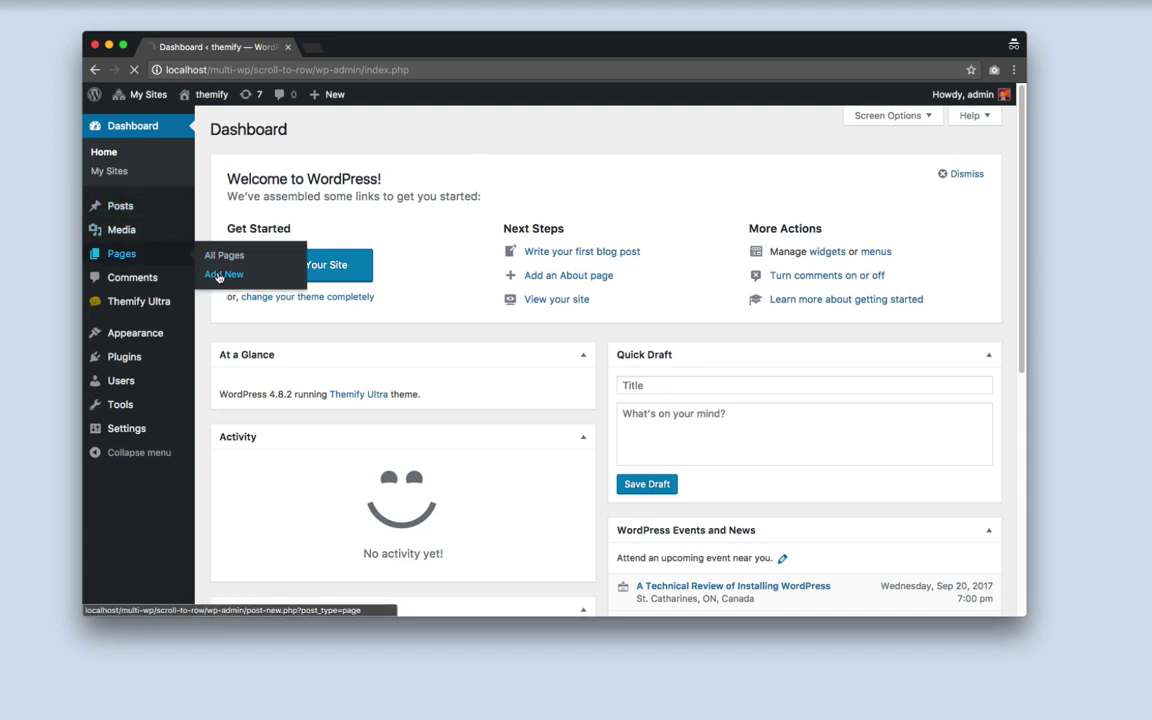
left_click(222, 274)
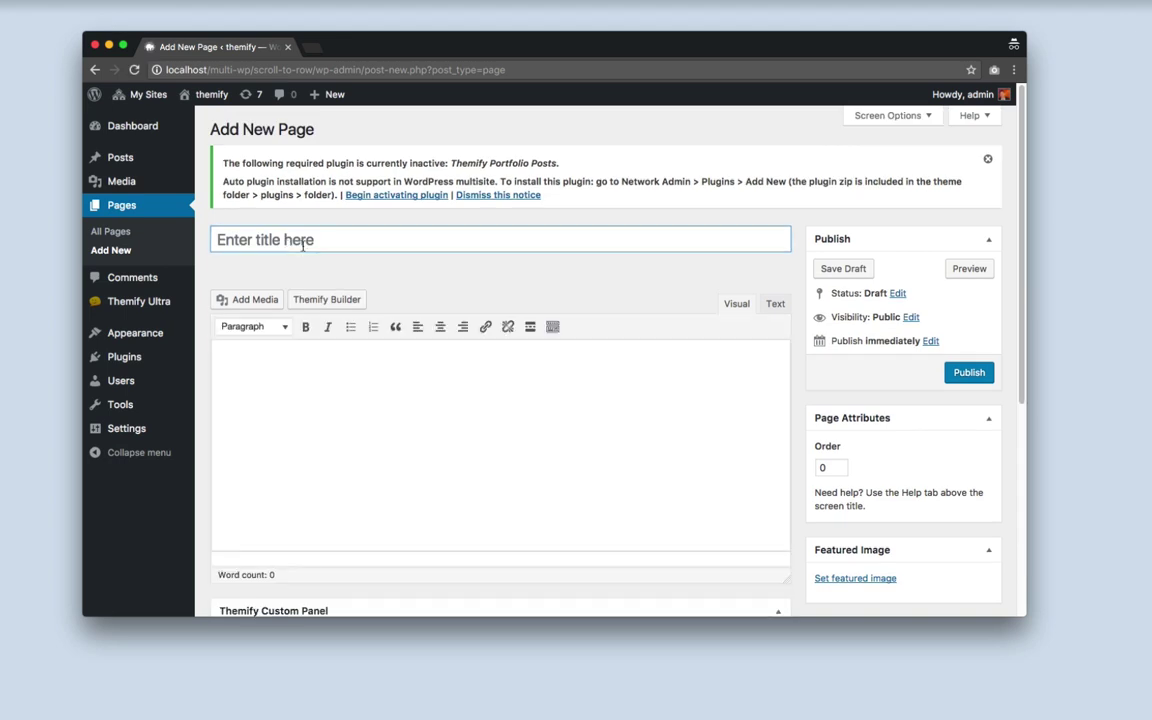
type("Landing Page")
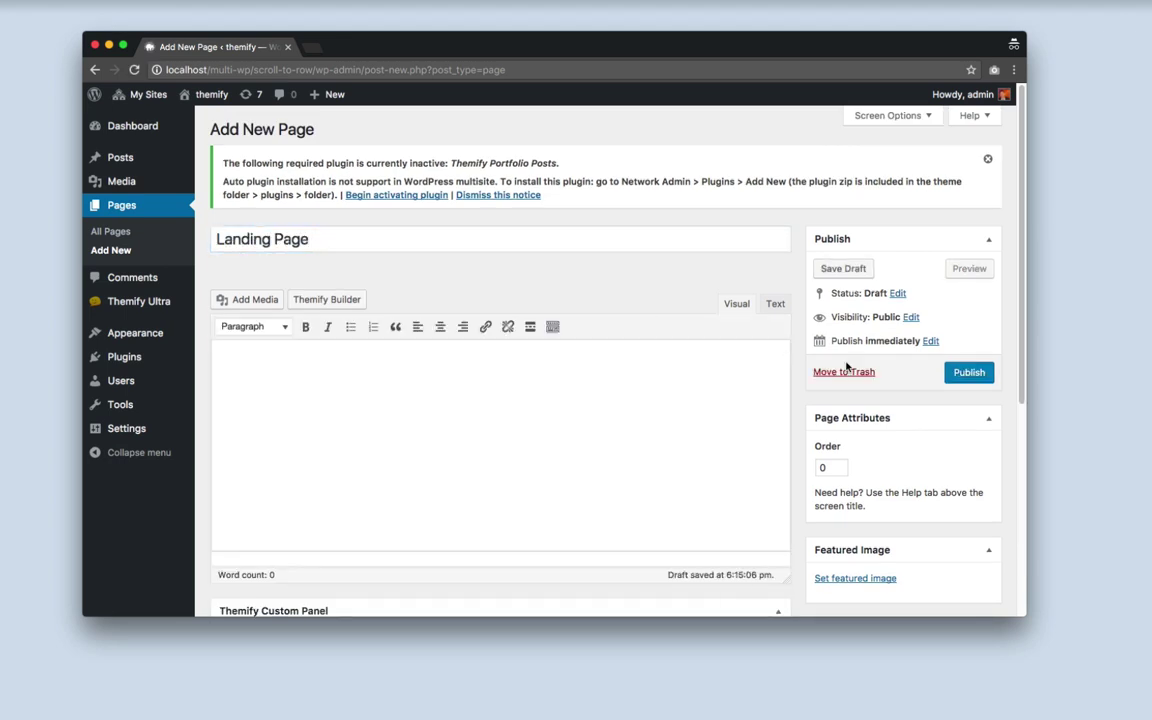
Set the page to no sidebar, Fullwidth content and Hide Page Title Yes, and publish it
scroll(578, 411, "down", 5)
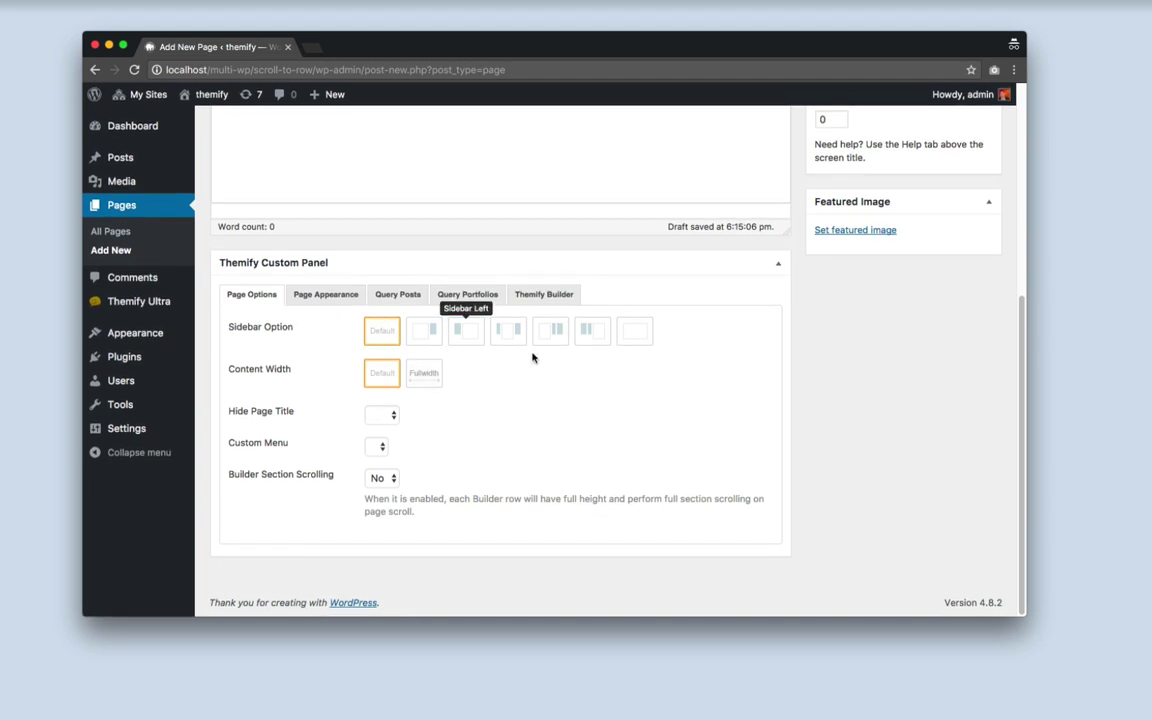
left_click(634, 330)
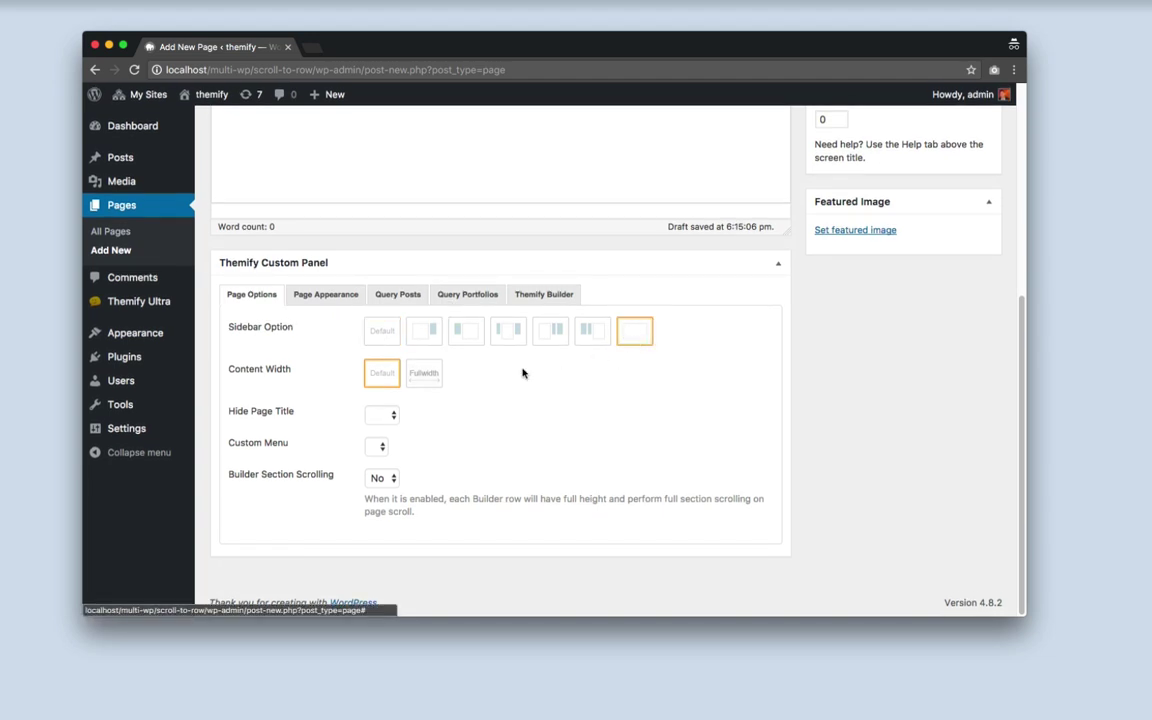
left_click(422, 380)
left_click(386, 415)
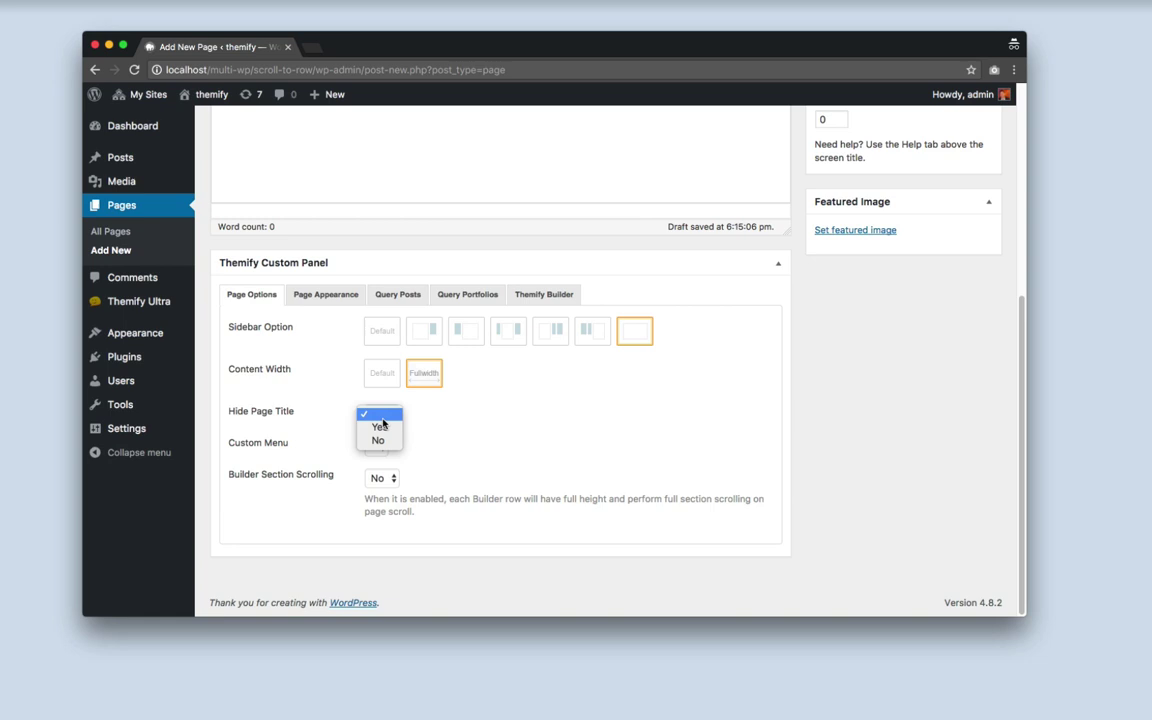
left_click(385, 429)
scroll(778, 476, "up", 3)
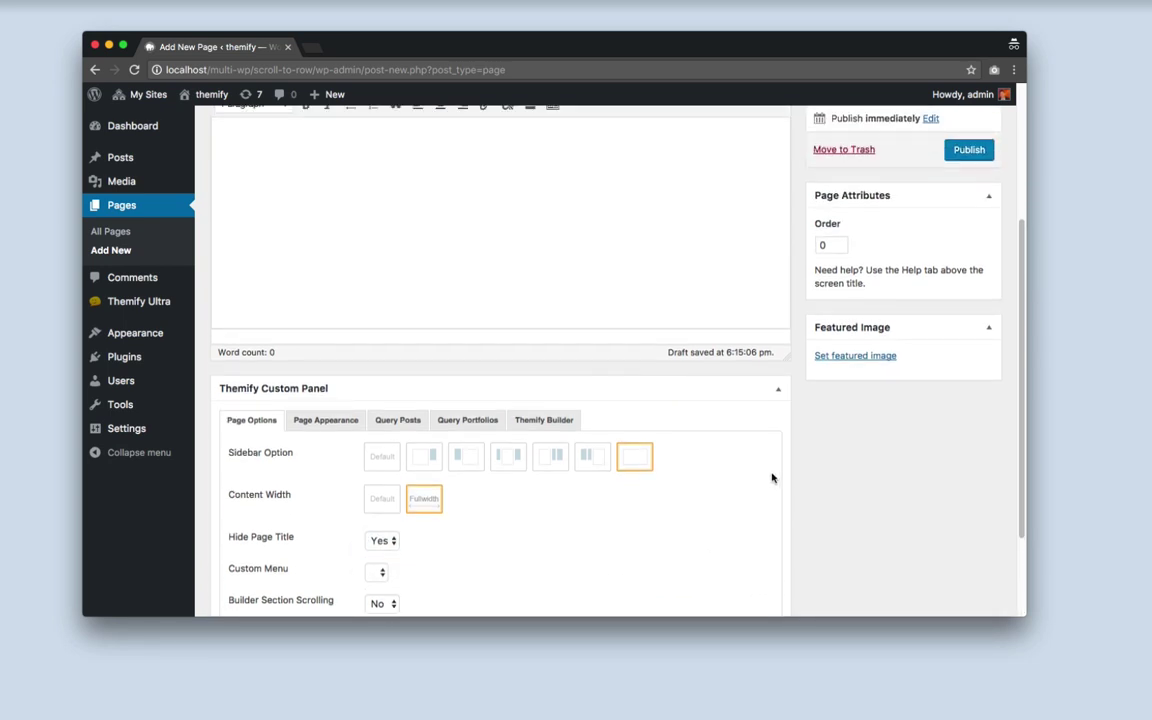
scroll(771, 478, "up", 3)
left_click(969, 265)
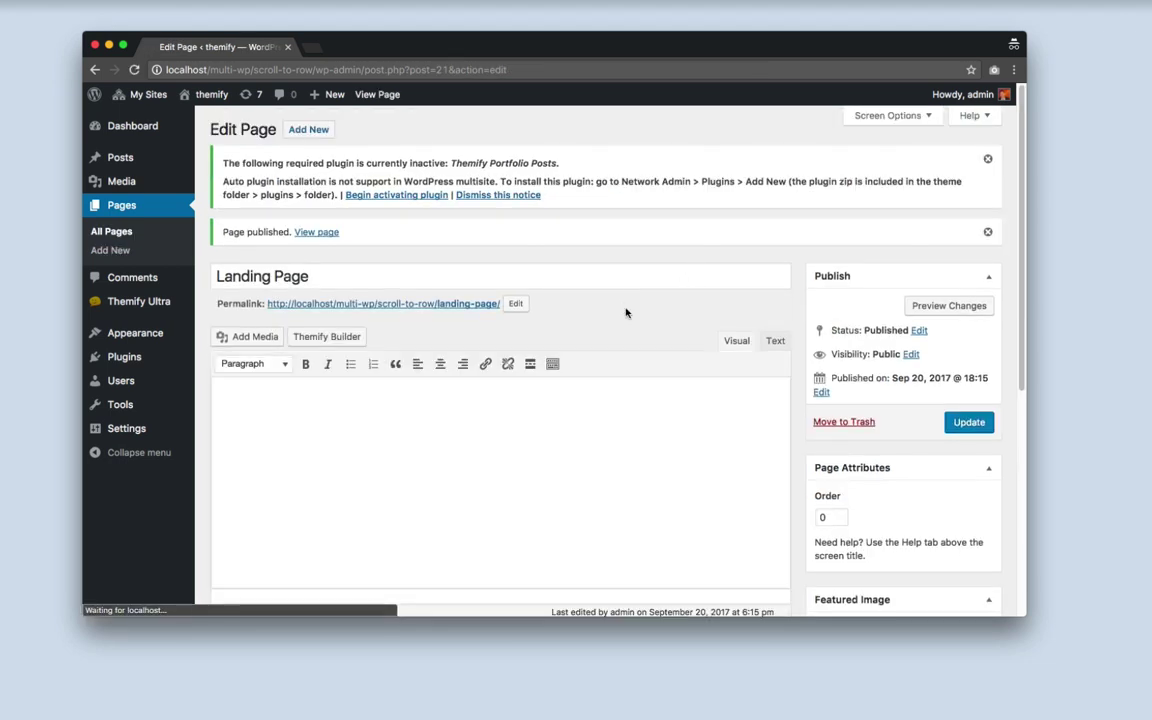
View the published landing page in a new browser tab and turn on the Themify Builder for it
left_click(456, 304, "super")
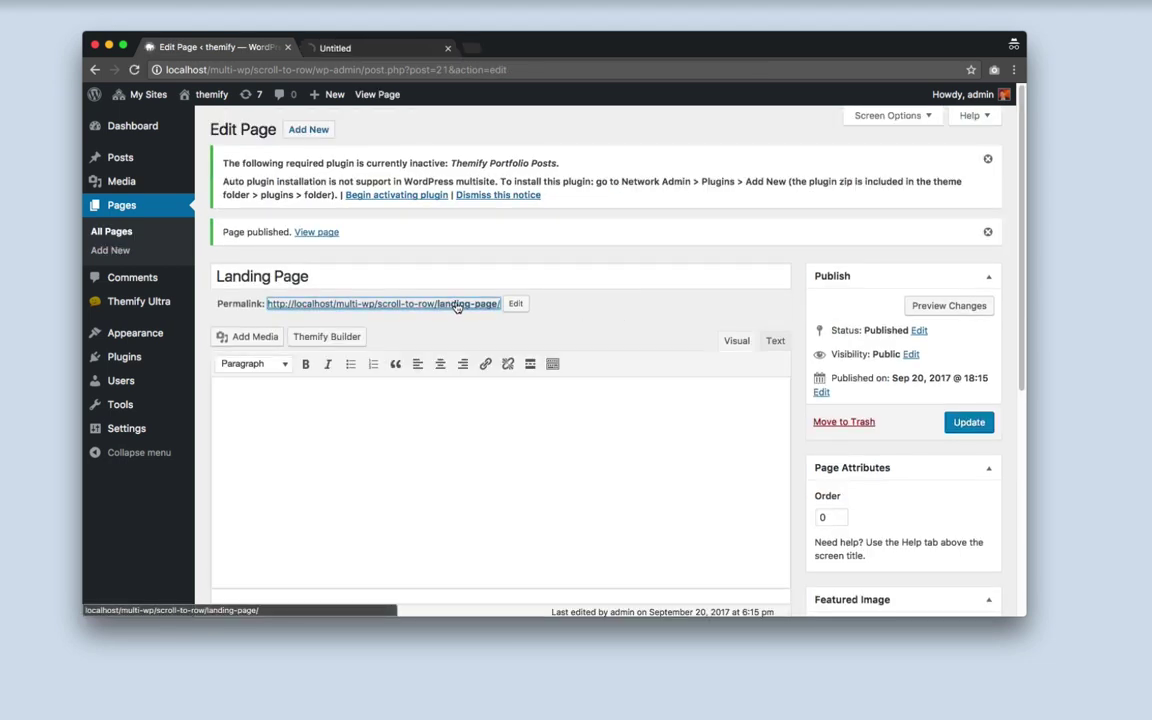
left_click(378, 48)
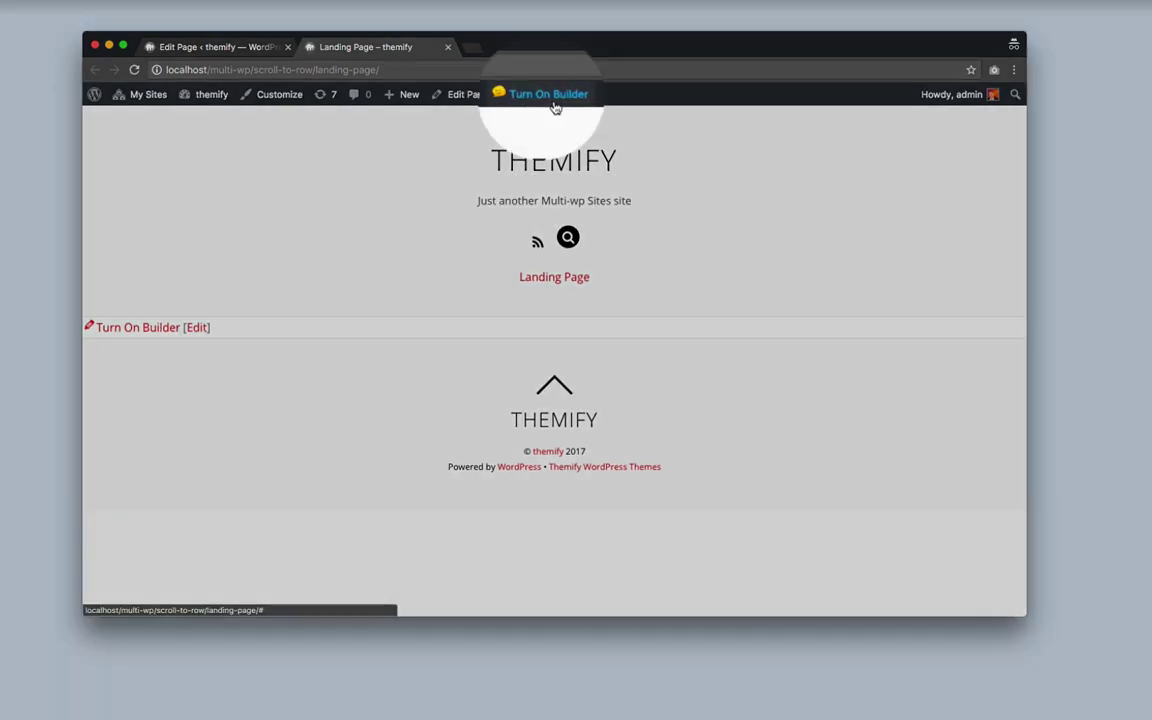
left_click(540, 95)
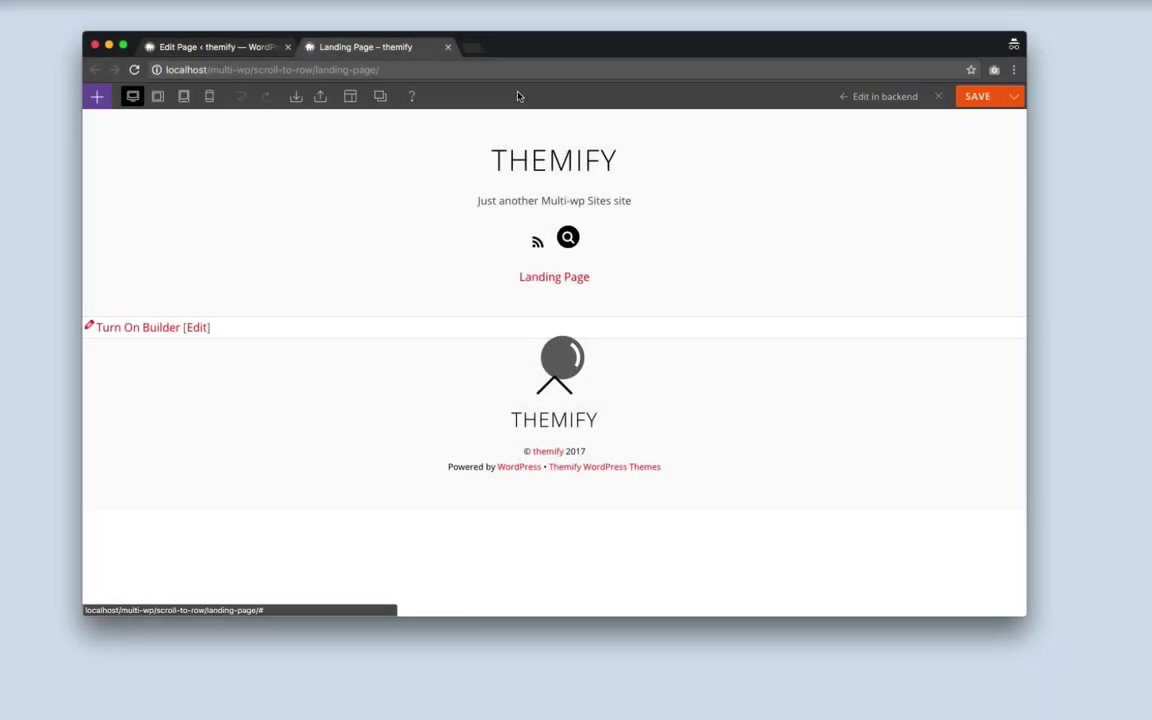
Load the pre-designed App Page 4 layout into the page, replacing the existing layout
mouse_move(299, 100)
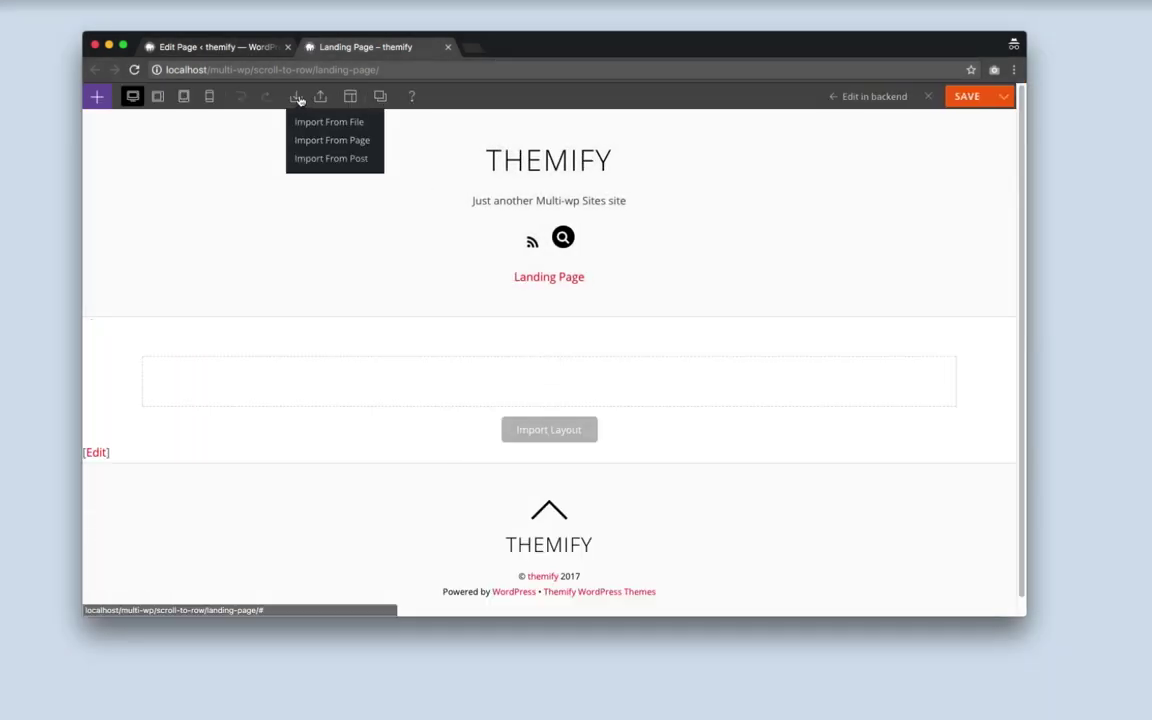
mouse_move(347, 101)
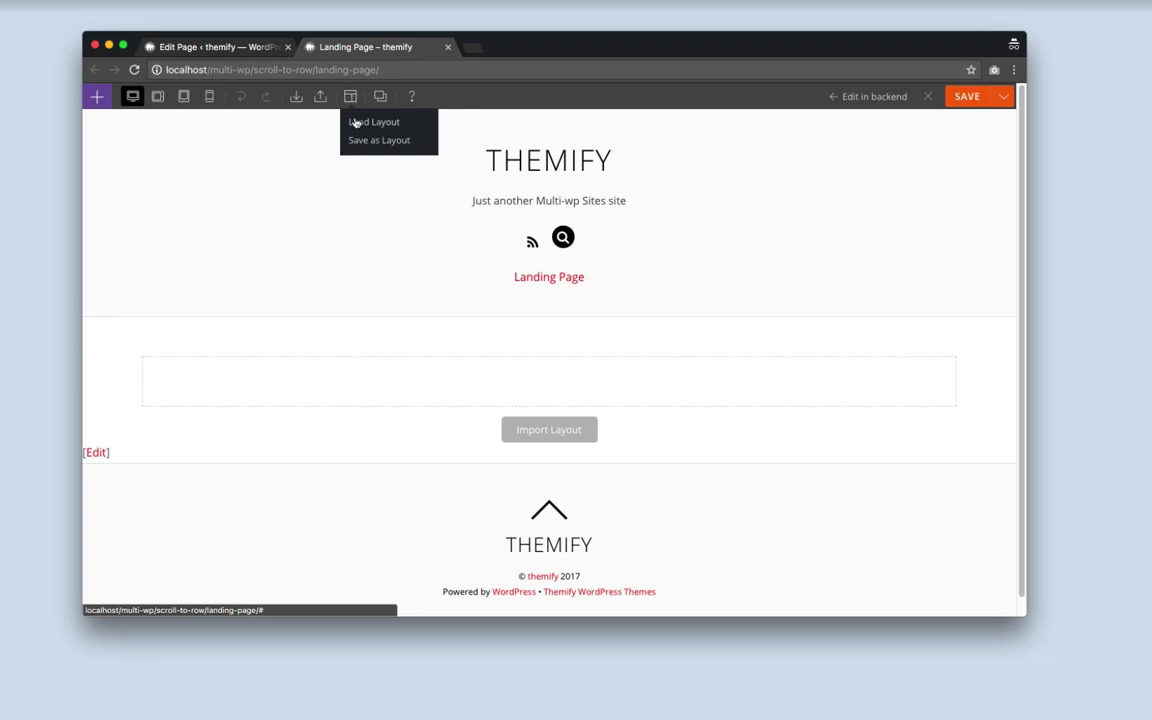
left_click(356, 122)
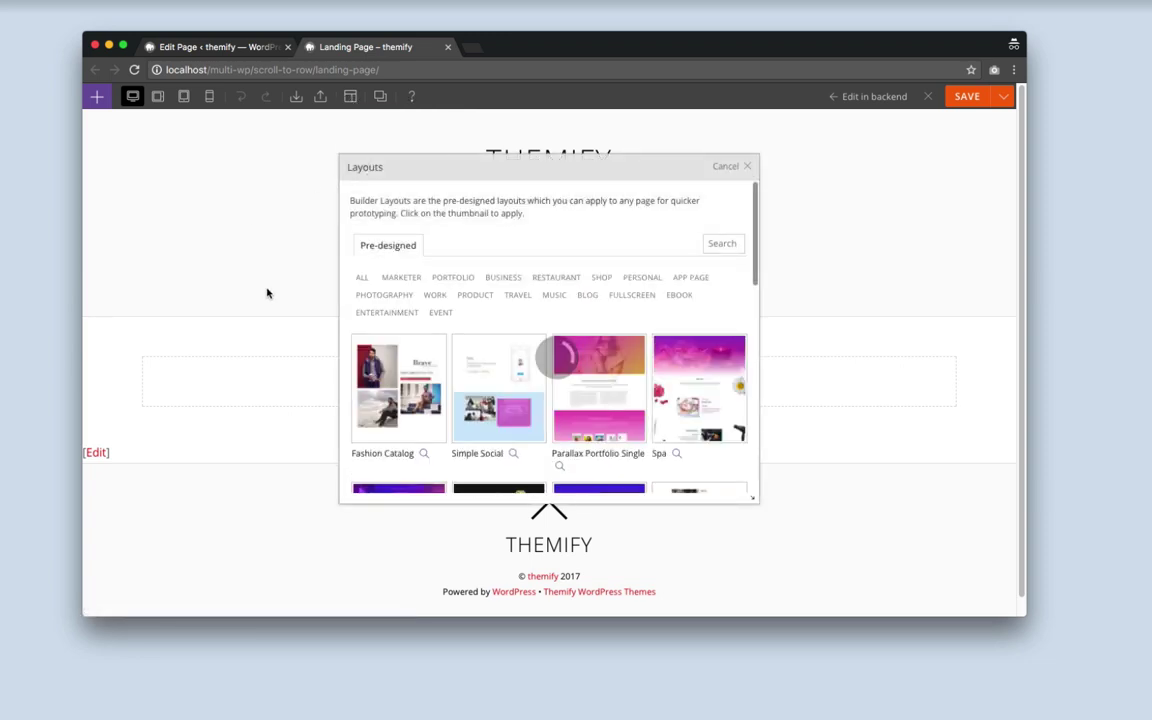
scroll(557, 321, "down", 2)
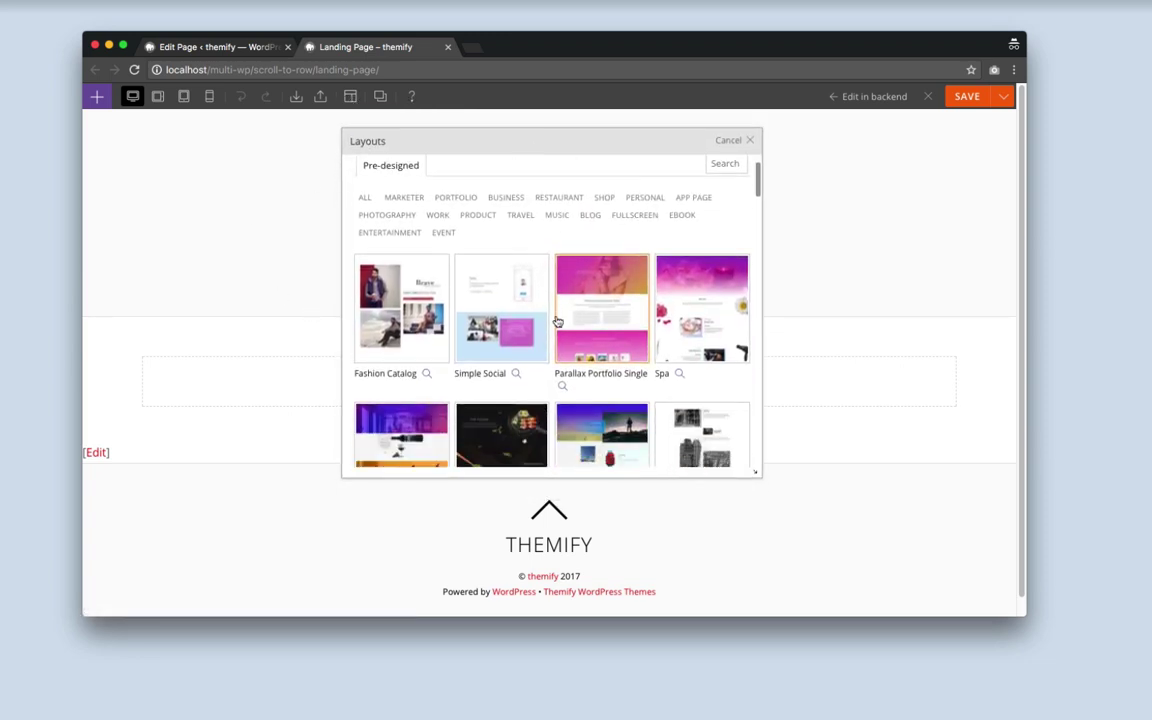
scroll(557, 321, "down", 10)
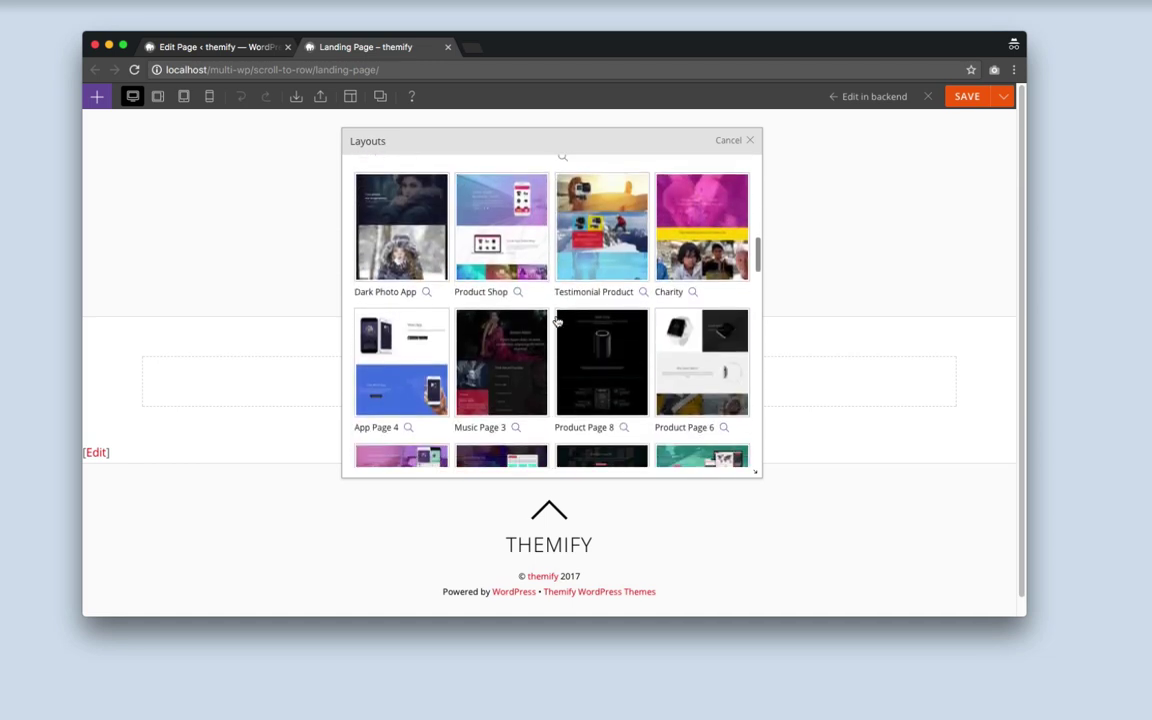
scroll(557, 321, "down", 1)
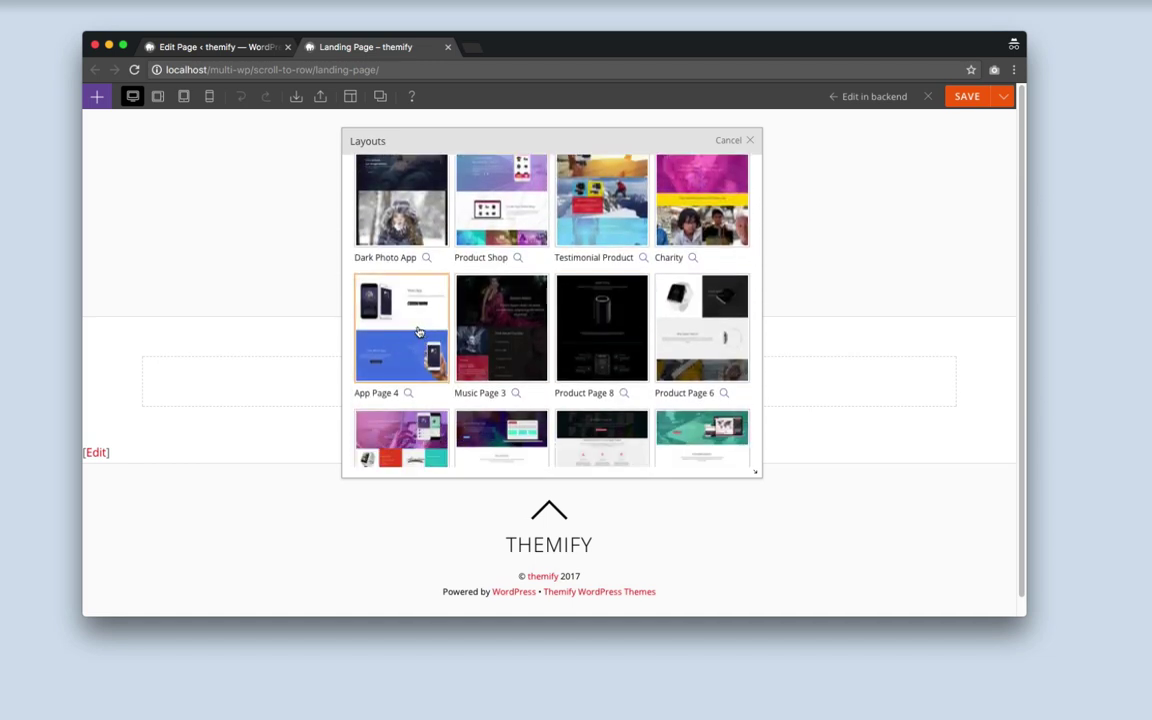
left_click(418, 332)
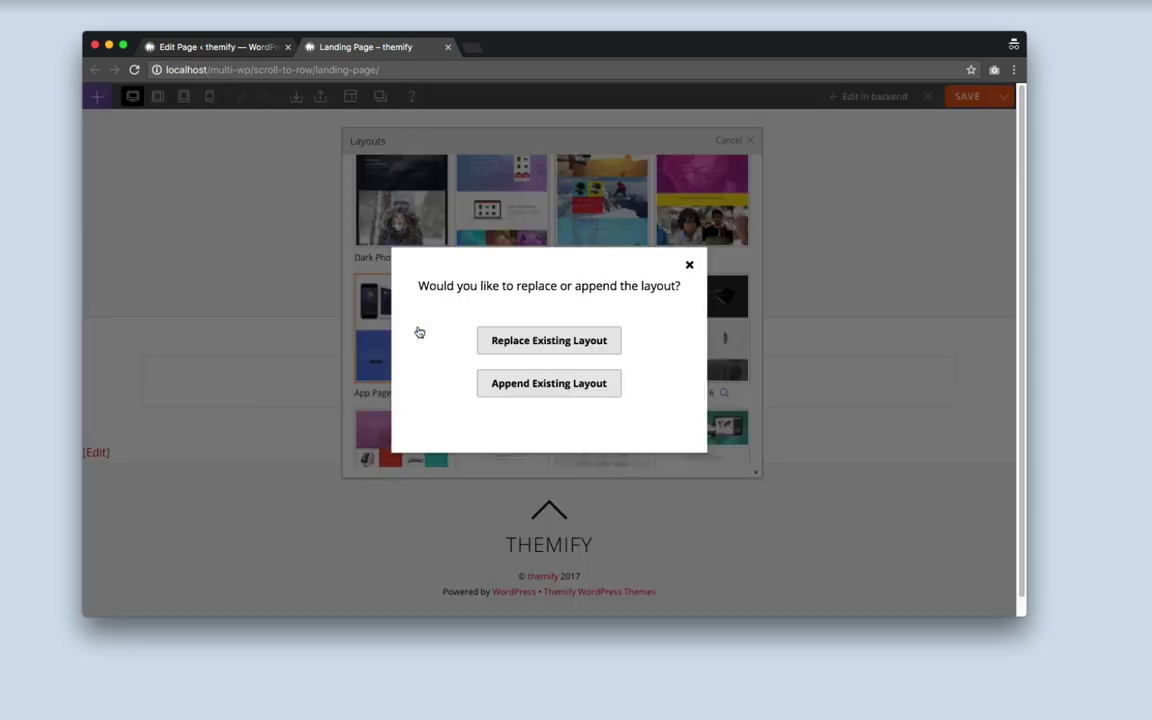
left_click(561, 344)
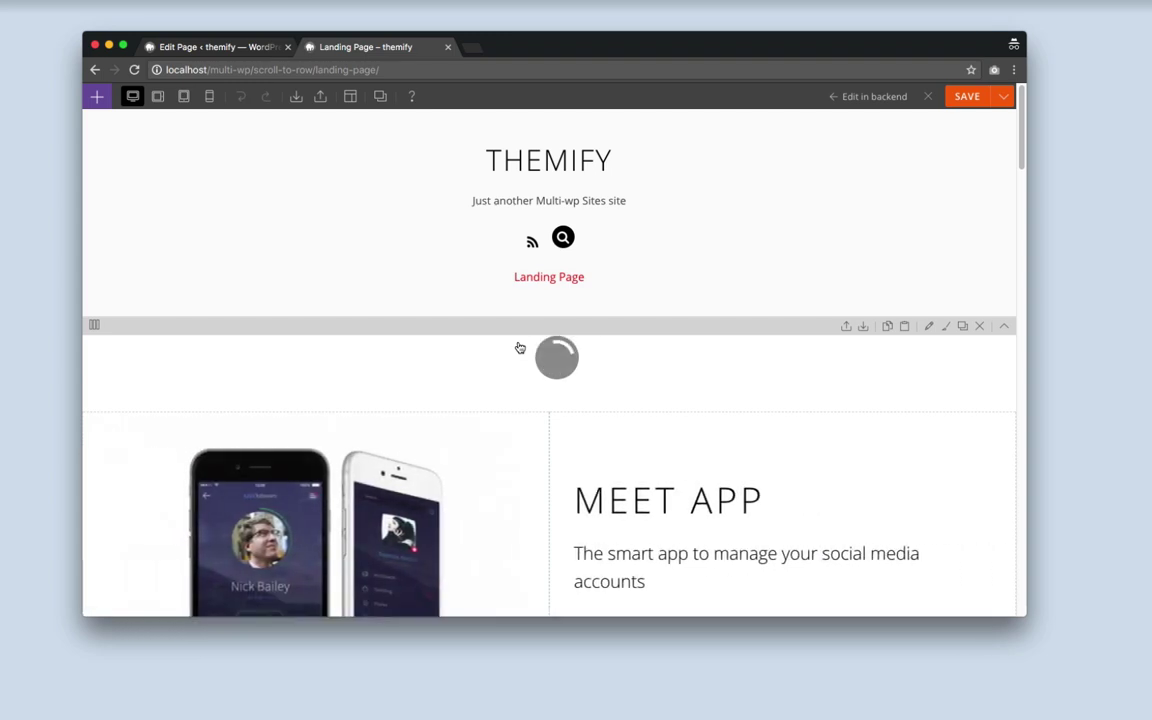
Give the first Builder row, containing the Meet App heading, the row anchor "welcome" and save its options
scroll(519, 347, "down", 5)
scroll(519, 346, "up", 1)
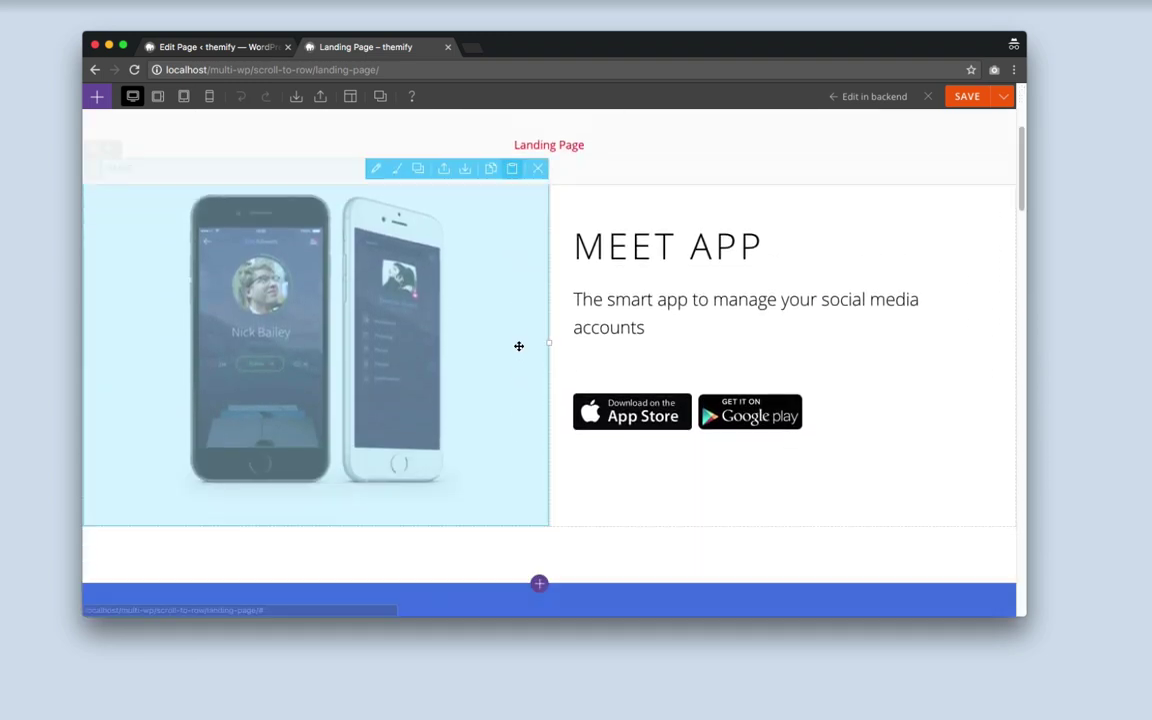
scroll(519, 346, "down", 8)
scroll(519, 346, "up", 10)
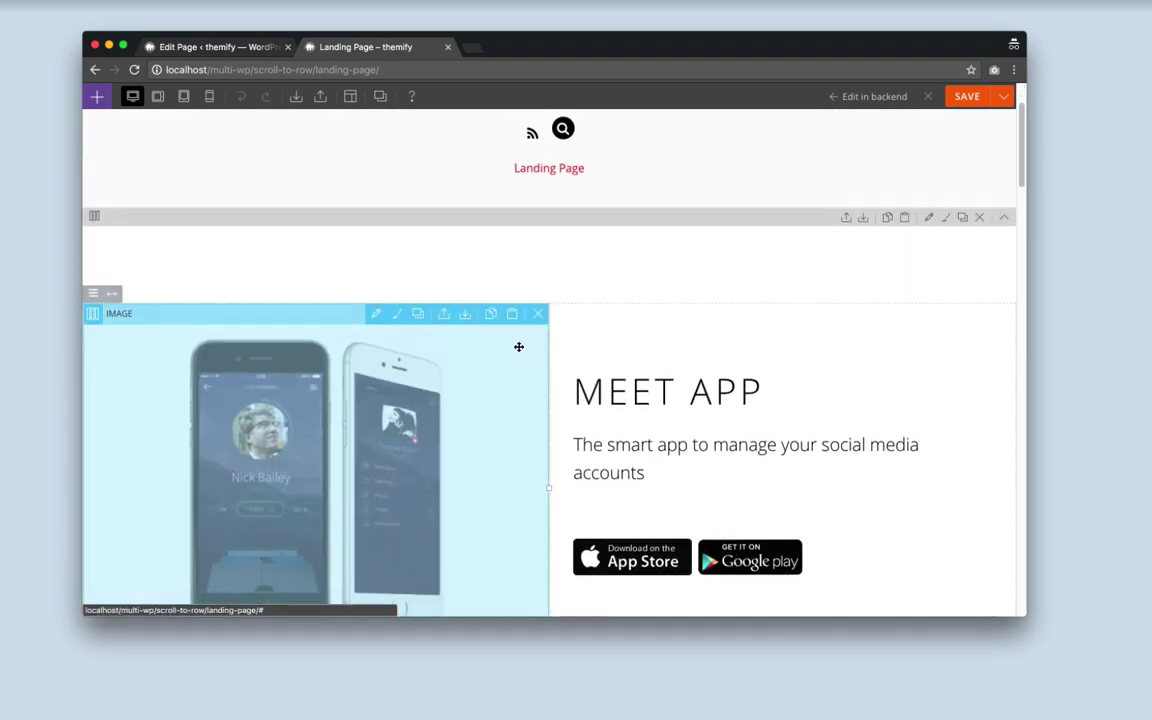
scroll(519, 347, "up", 2)
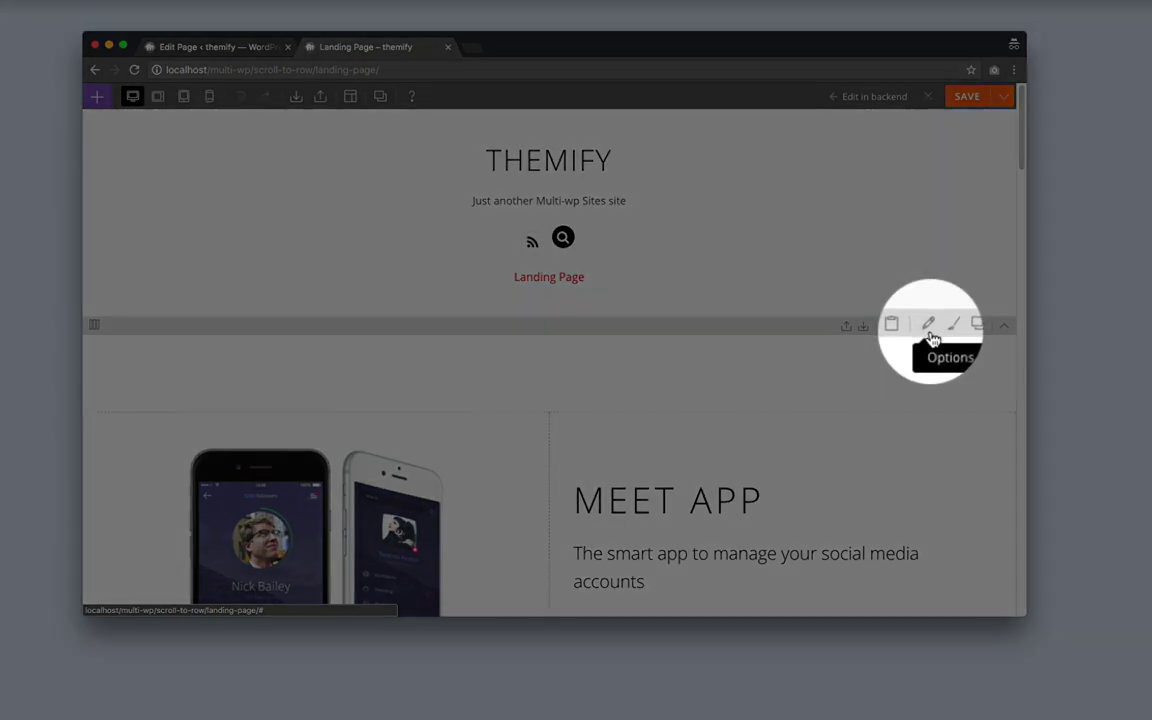
left_click(928, 330)
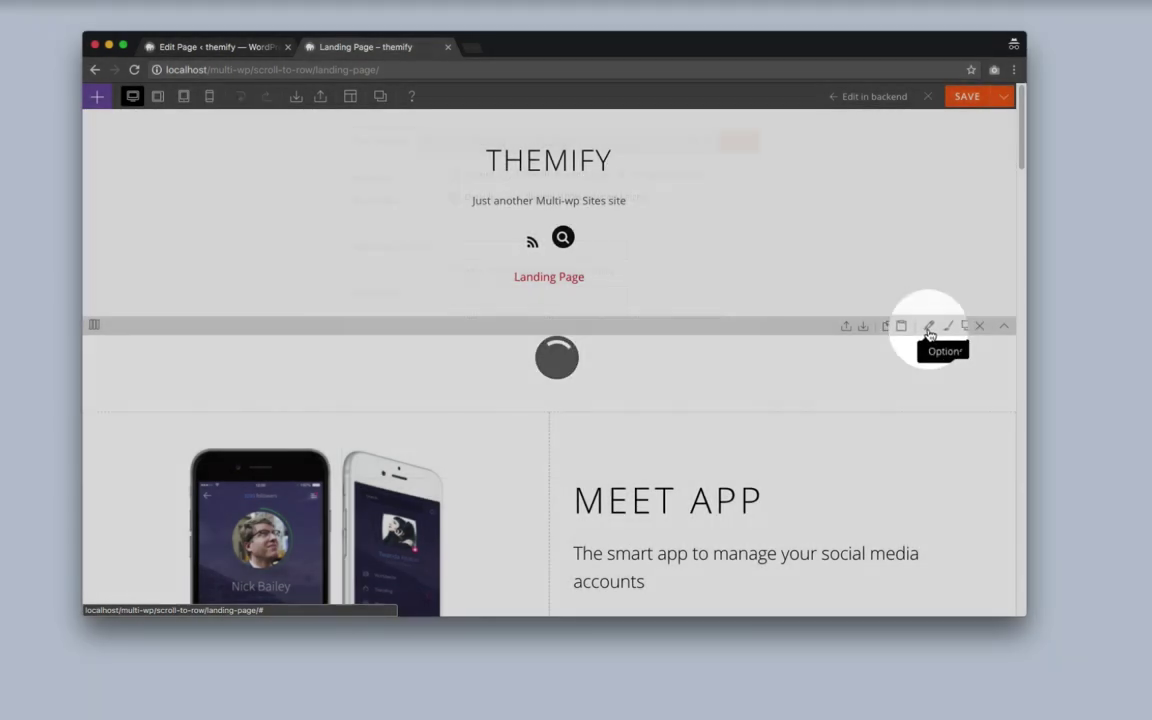
left_click(463, 297)
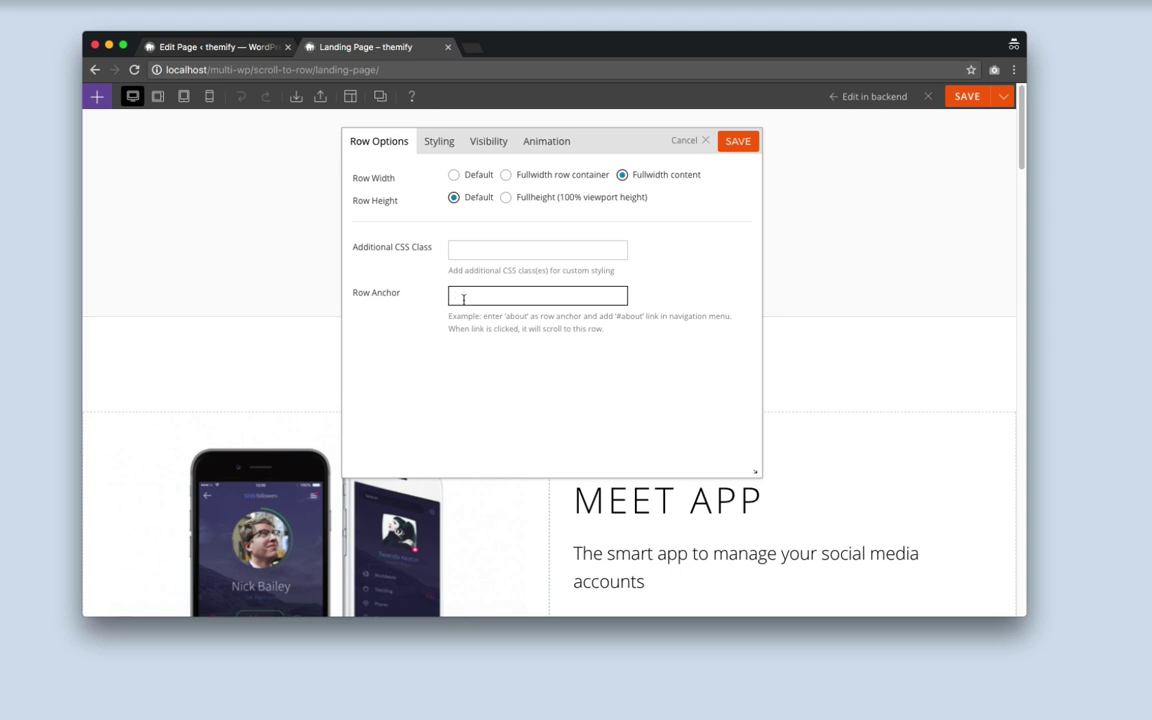
type("welcome")
left_click(731, 147)
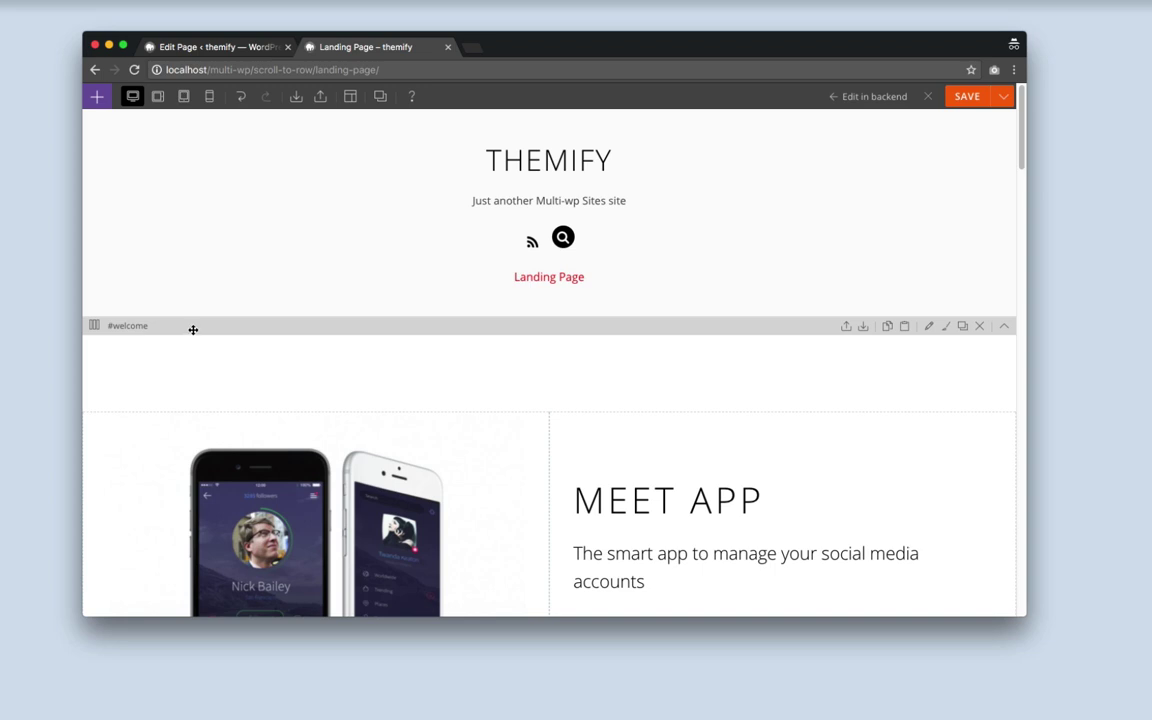
Give the blue Why Meet App row the row anchor "about" and save its options
scroll(735, 463, "down", 5)
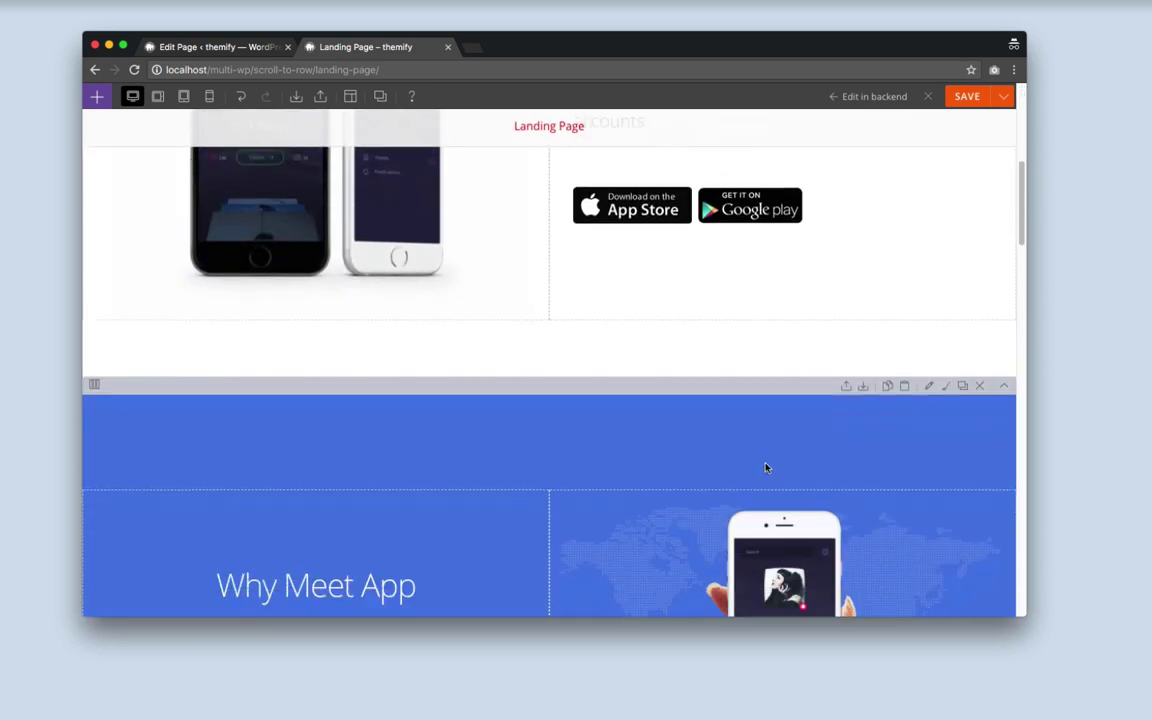
left_click(940, 339)
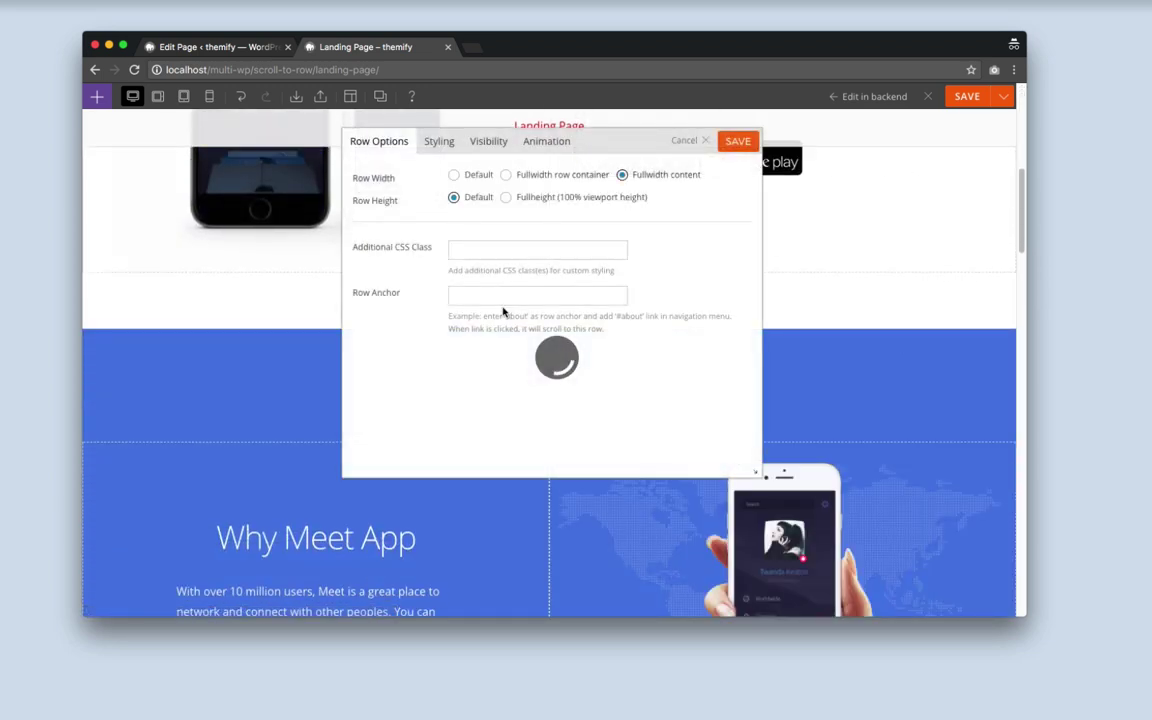
left_click(487, 296)
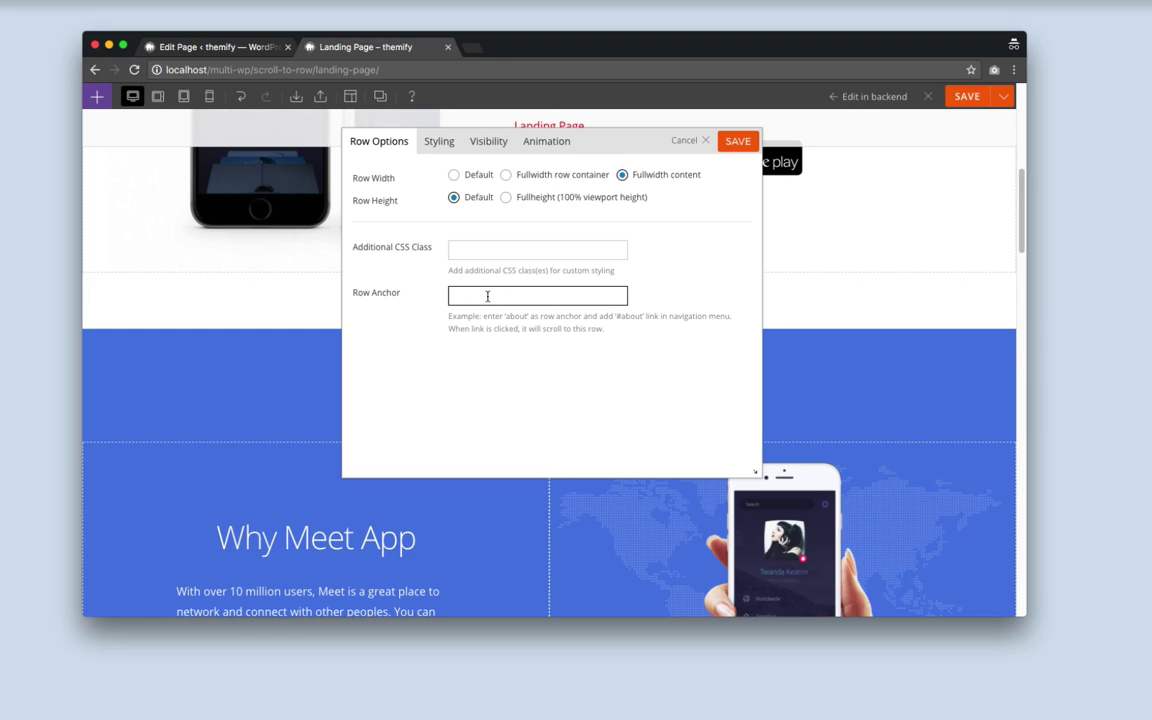
type("about")
left_click(738, 141)
Give the row containing the Meet App Design text the row anchor "design" and save its options
scroll(805, 424, "down", 5)
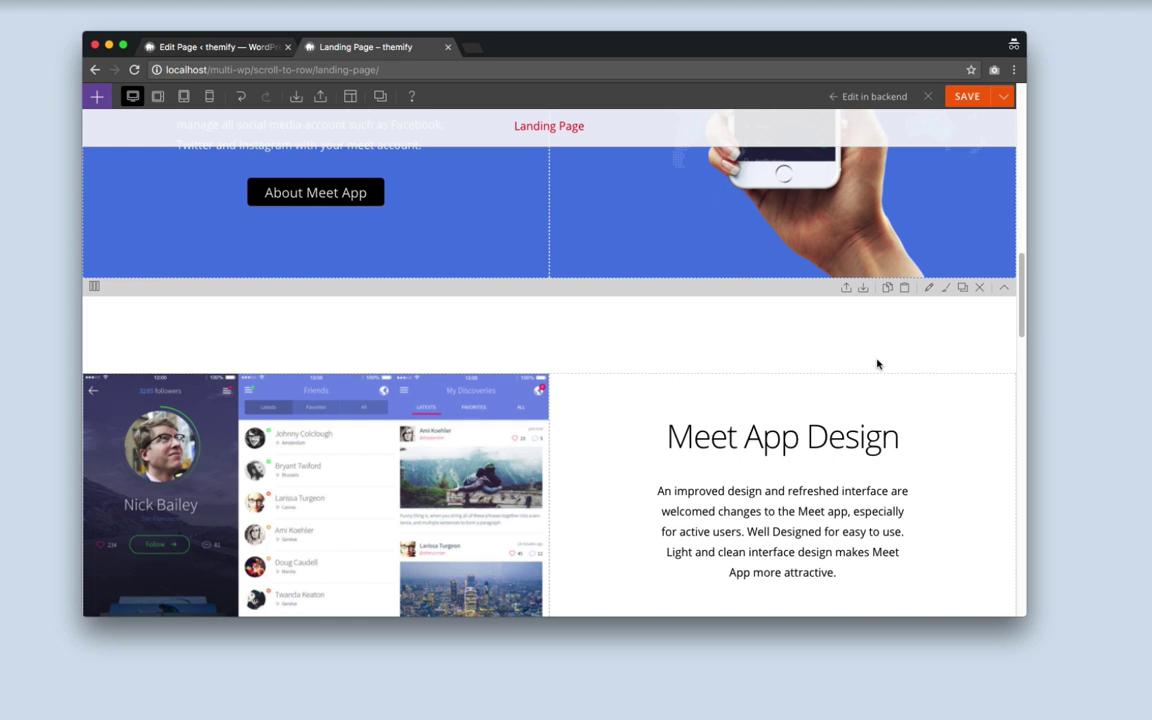
left_click(907, 290)
left_click(520, 296)
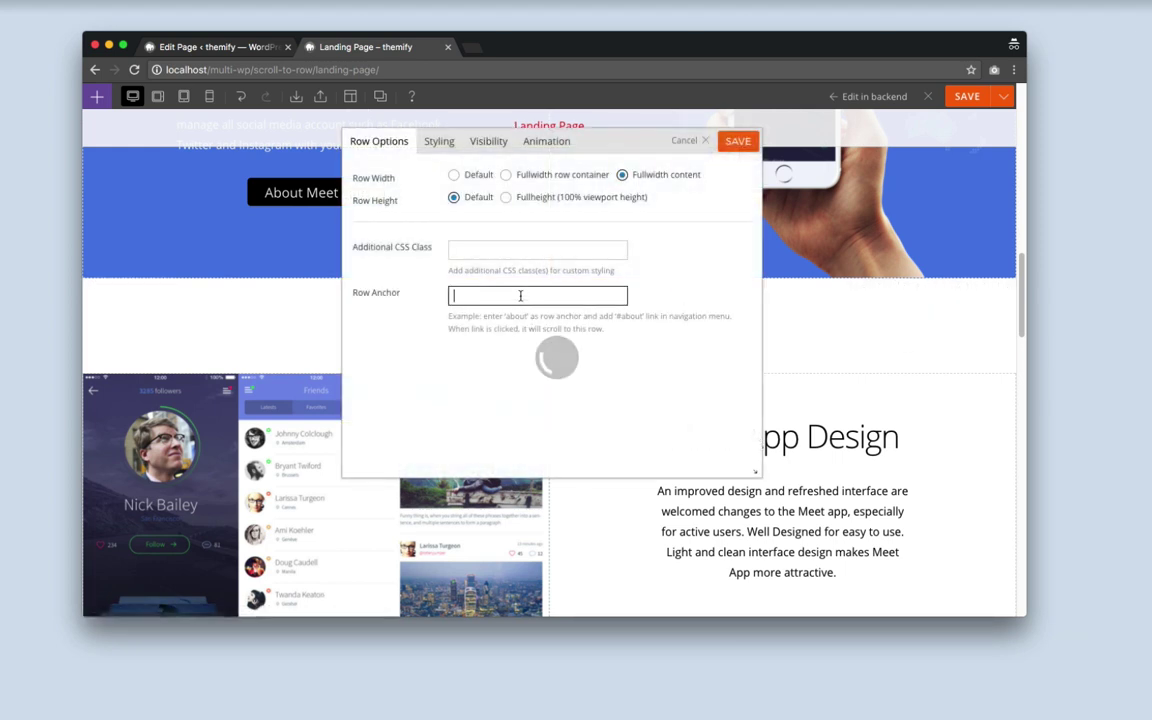
type("design")
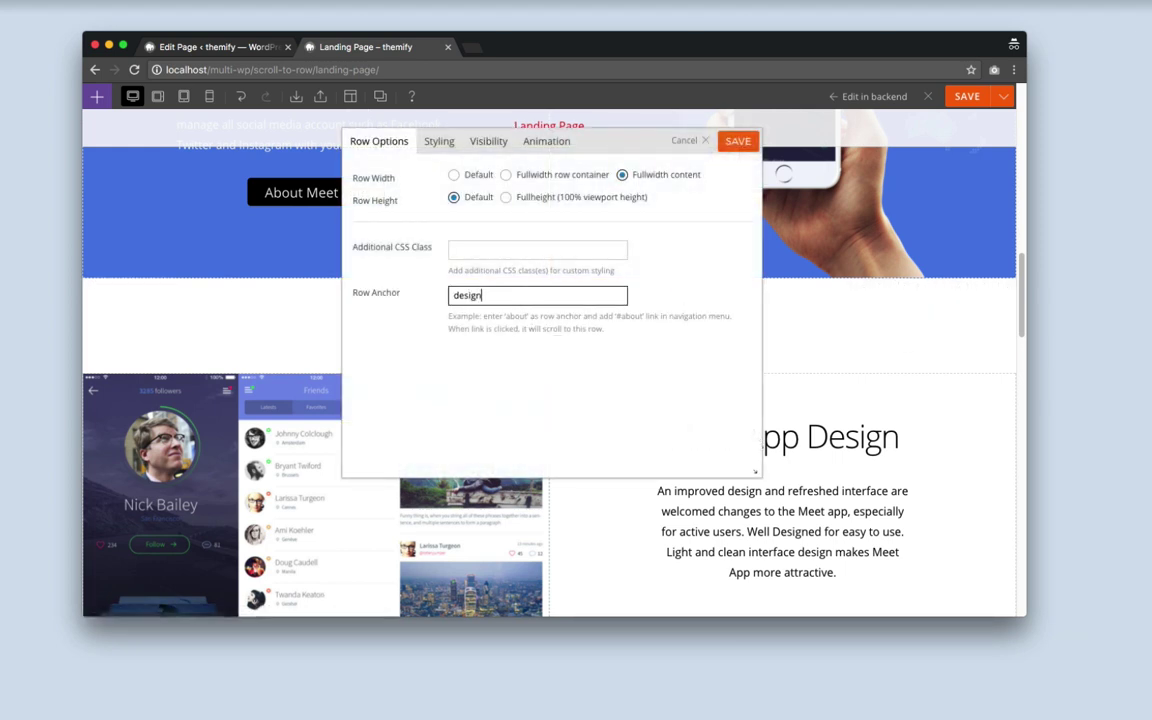
left_click(738, 141)
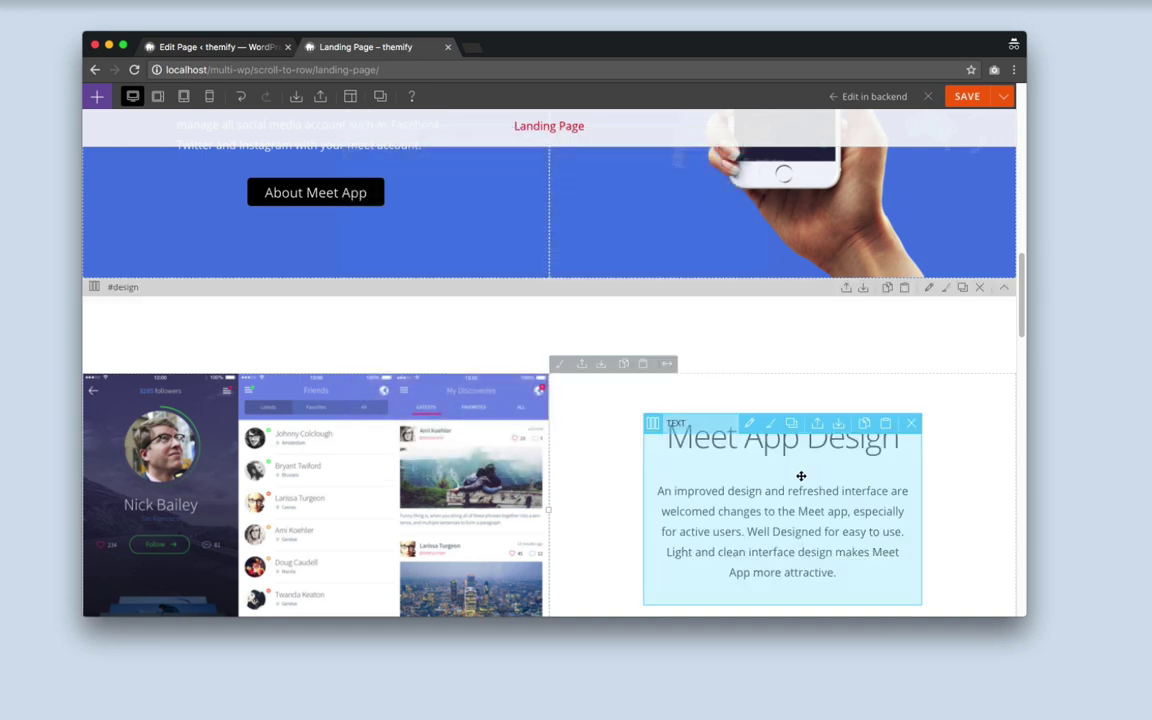
Give the row with the magnifier, chat and camera icons the row anchor "features" and save its options
scroll(807, 468, "down", 5)
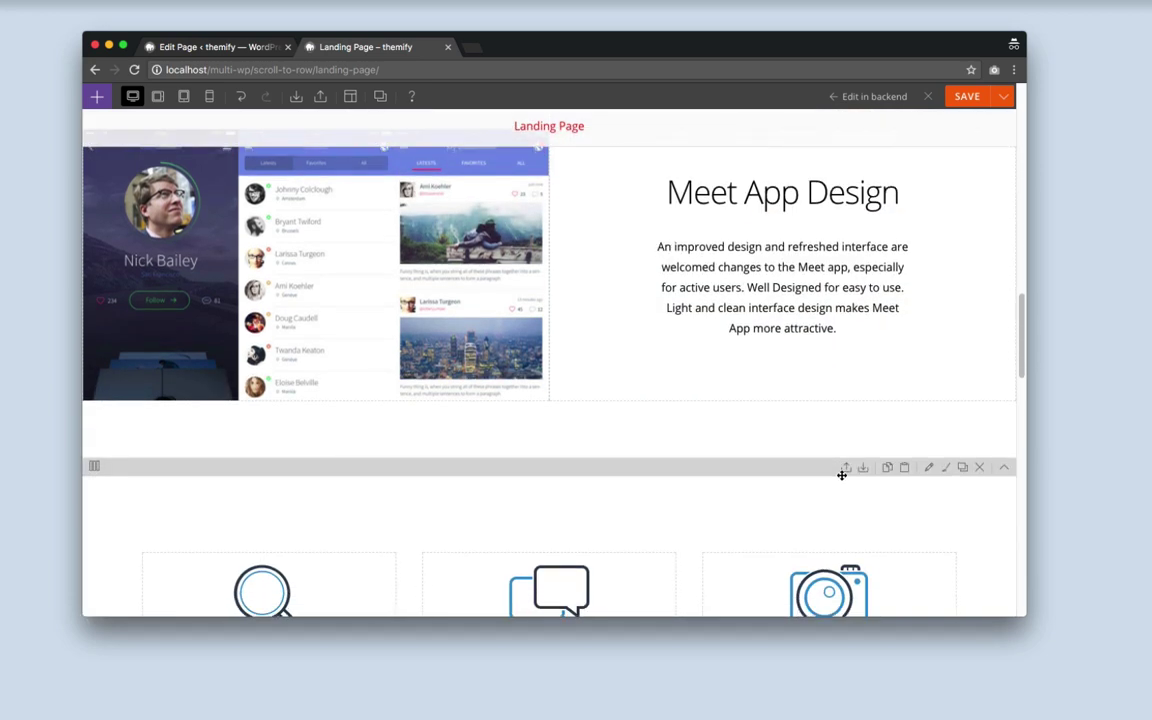
left_click(928, 467)
left_click(481, 296)
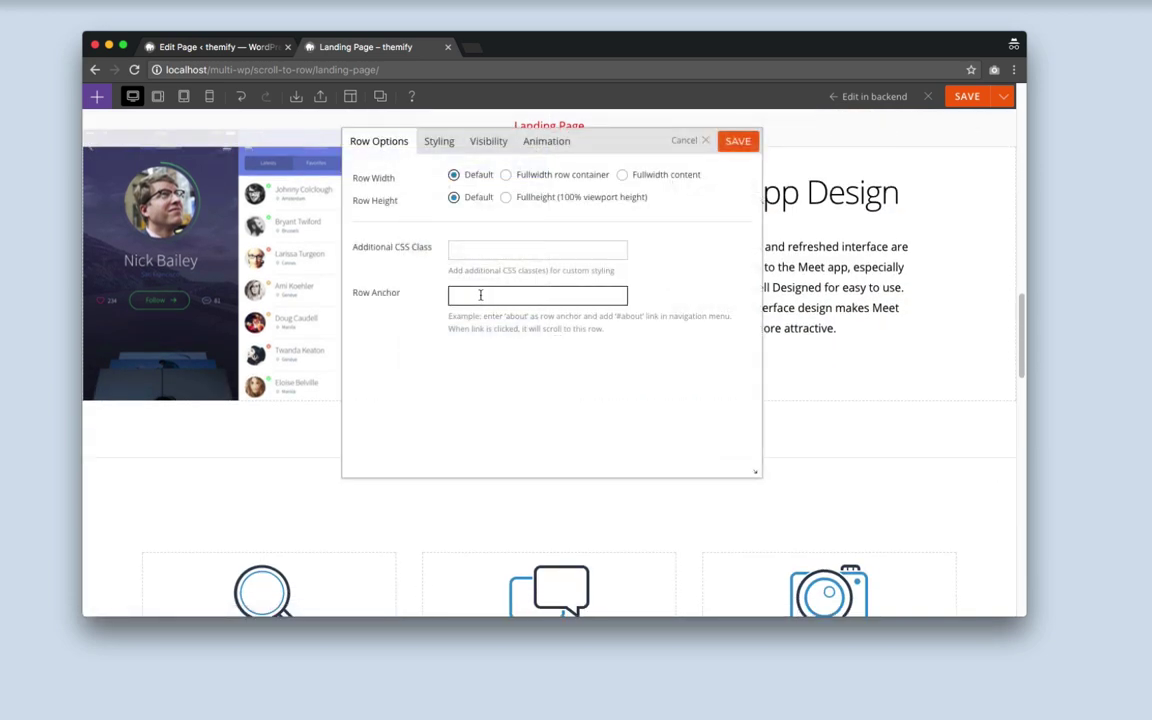
type("features")
left_click(737, 141)
Give the Get Free Updates In Your Inbox row the row anchor "subscribe" and save its options
scroll(800, 400, "down", 1)
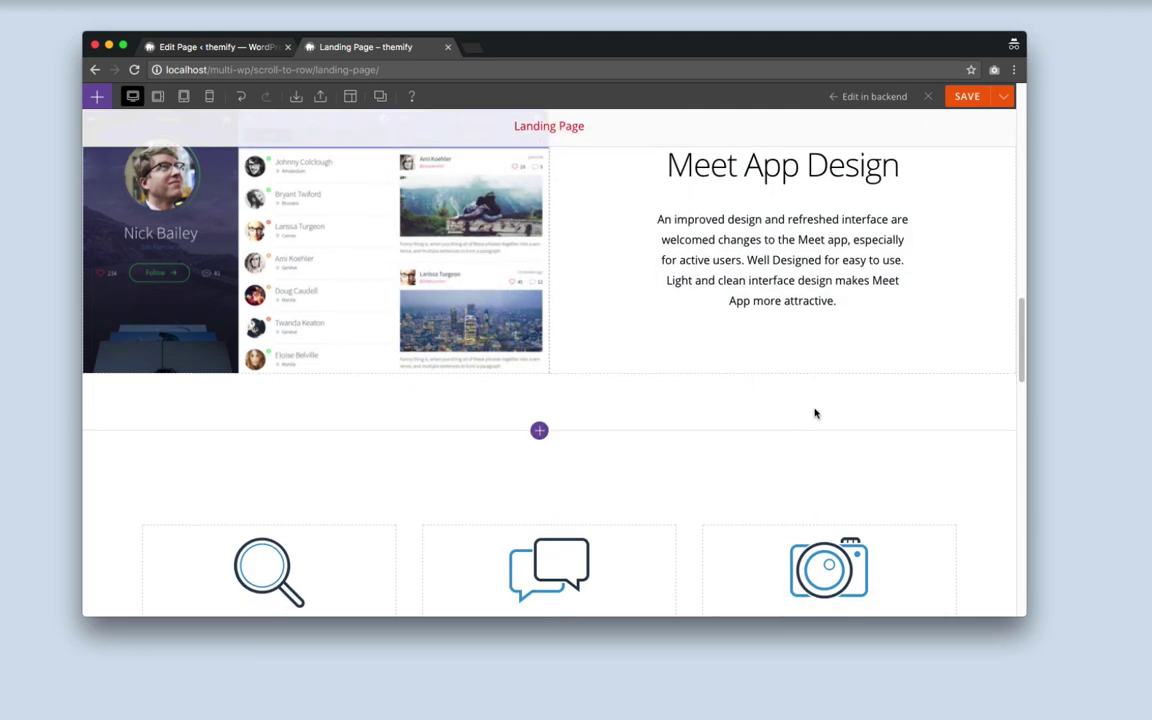
scroll(814, 410, "down", 15)
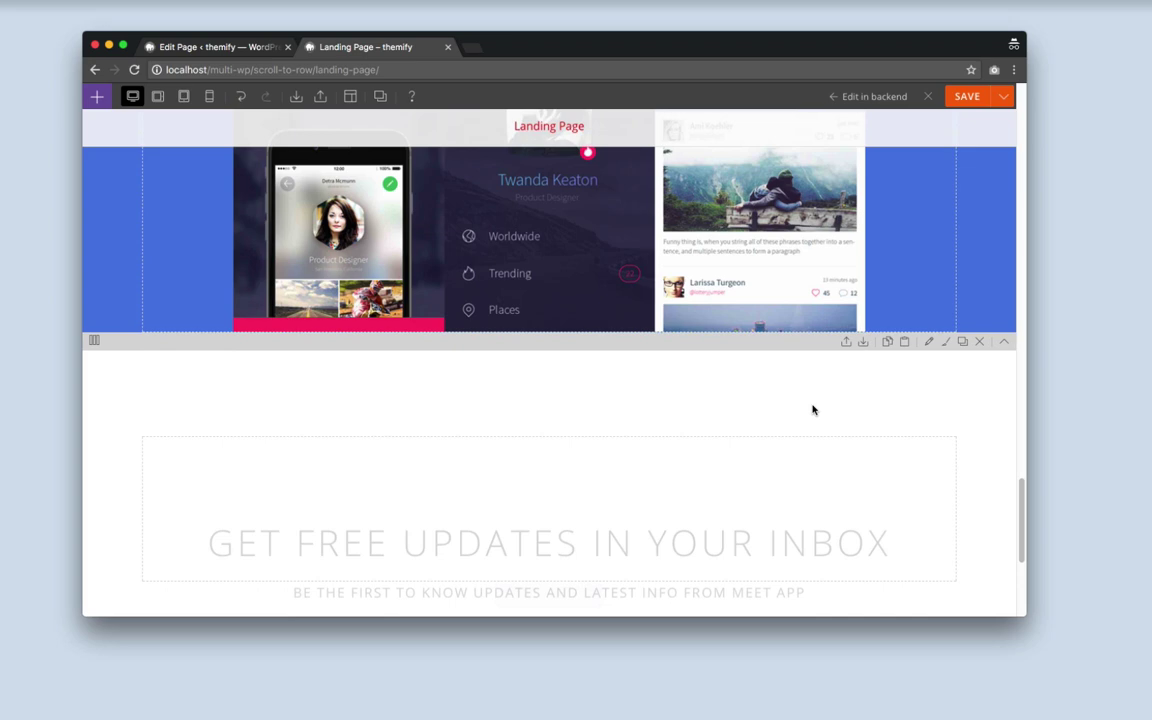
left_click(928, 341)
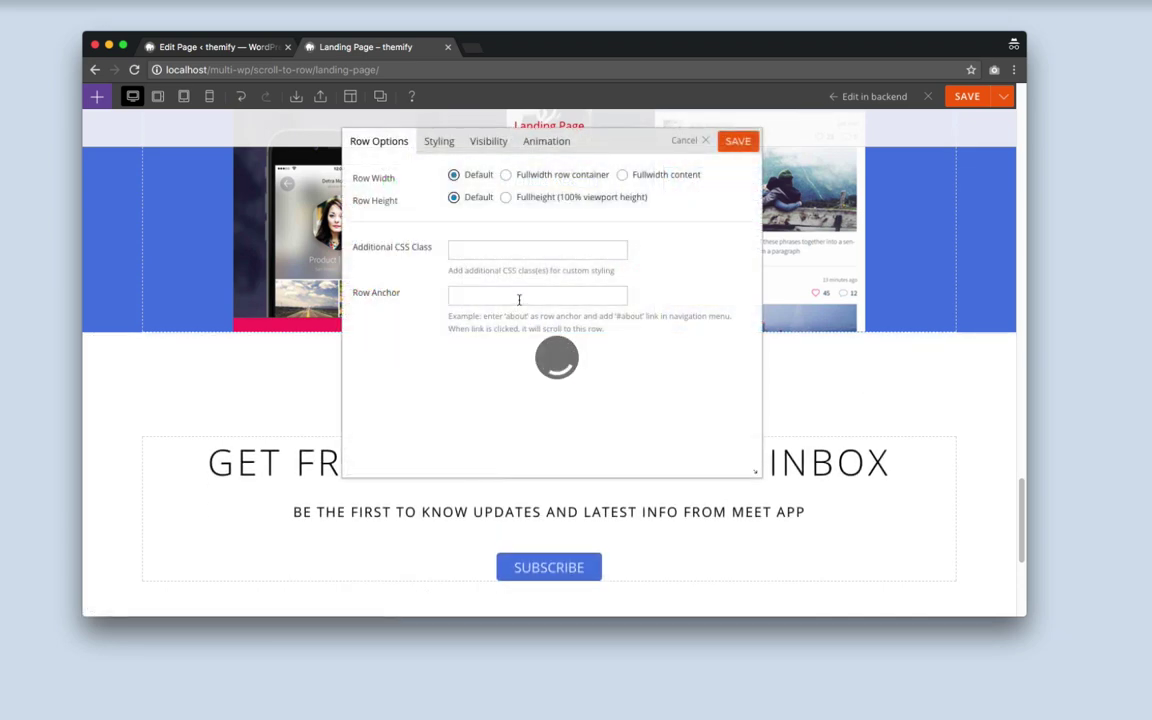
left_click(519, 300)
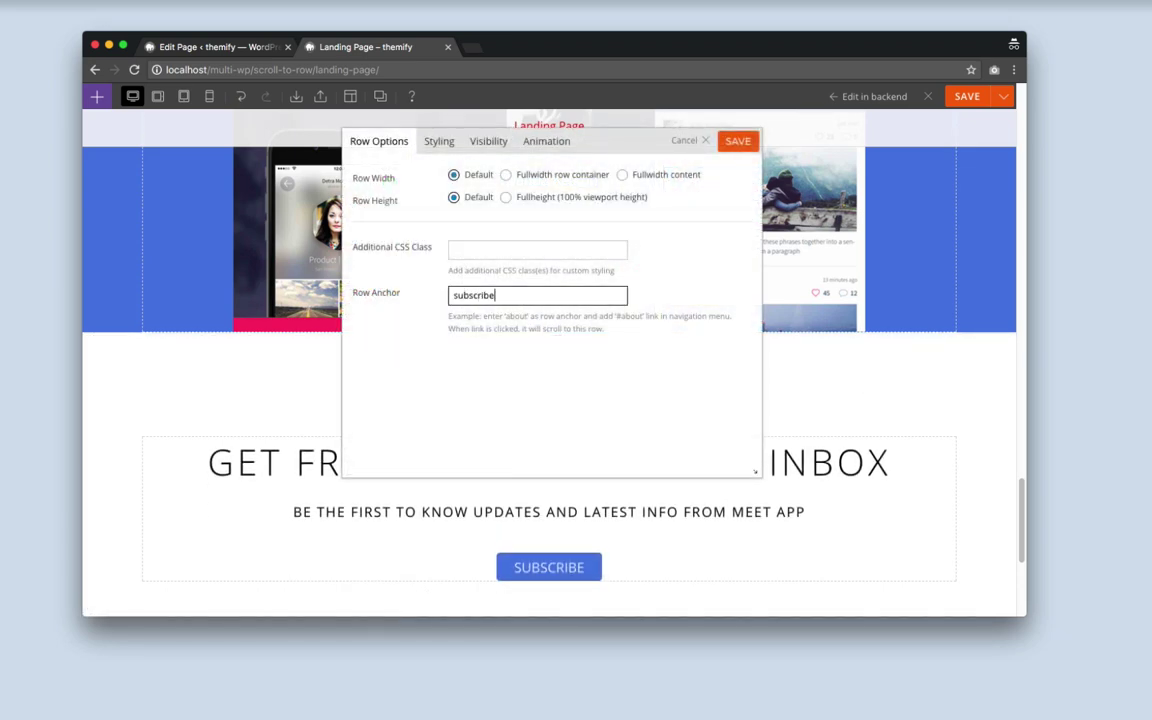
left_click(738, 141)
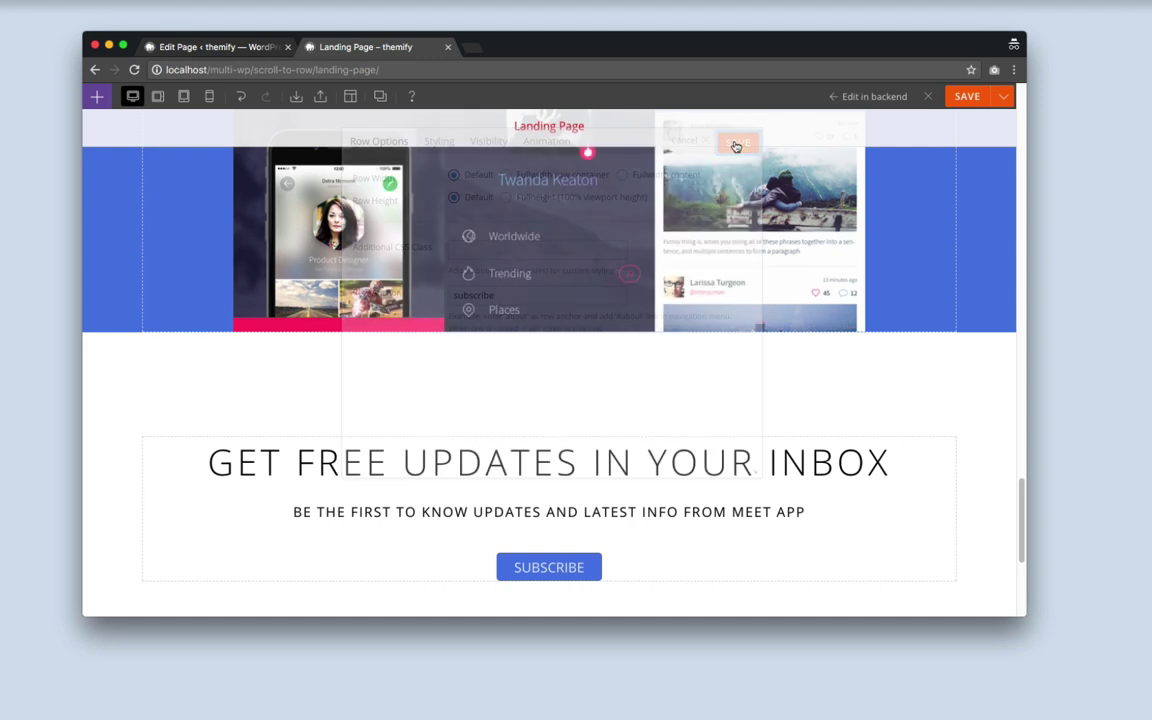
Save the landing page's Builder layout and close the Builder
scroll(670, 405, "down", 3)
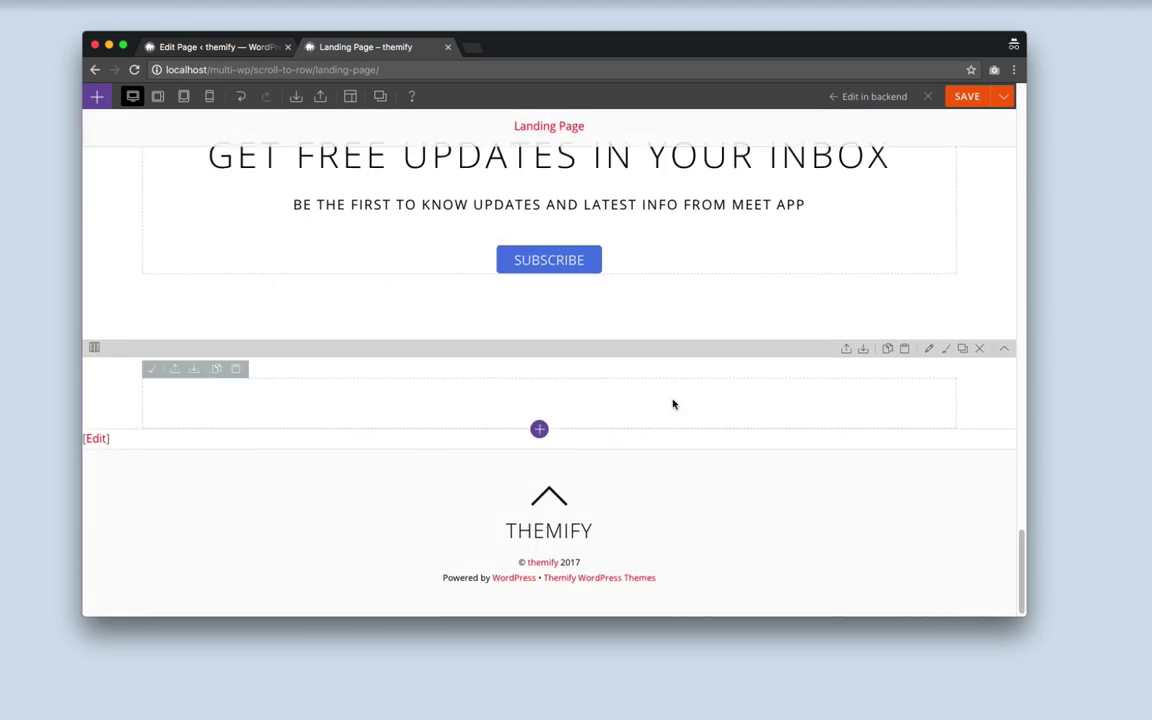
left_click(961, 100)
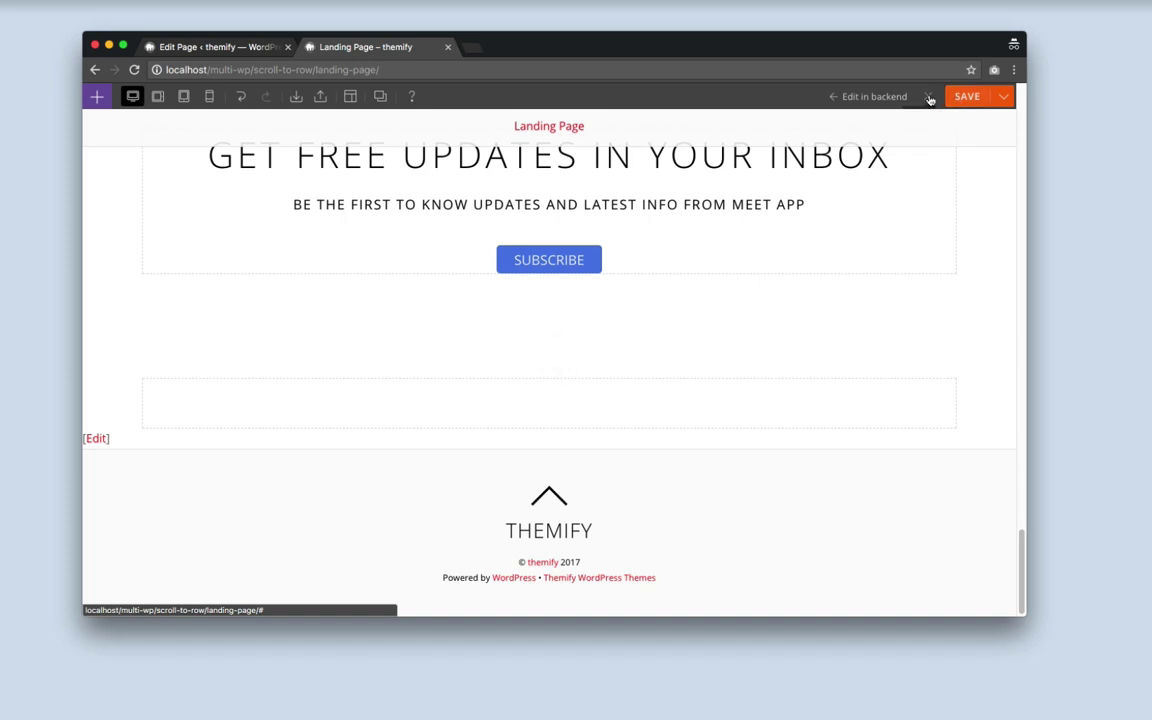
left_click(929, 98)
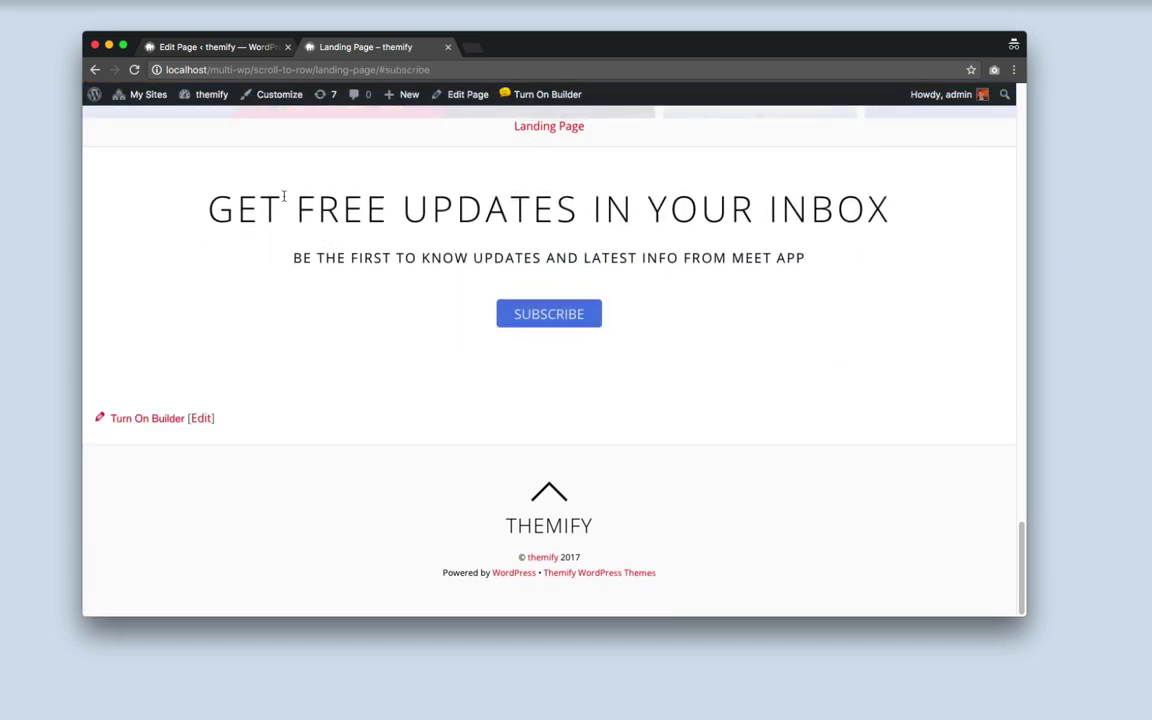
Go to the site's menu management and create a new menu named "scroll-to-row"
mouse_move(186, 100)
left_click(205, 178)
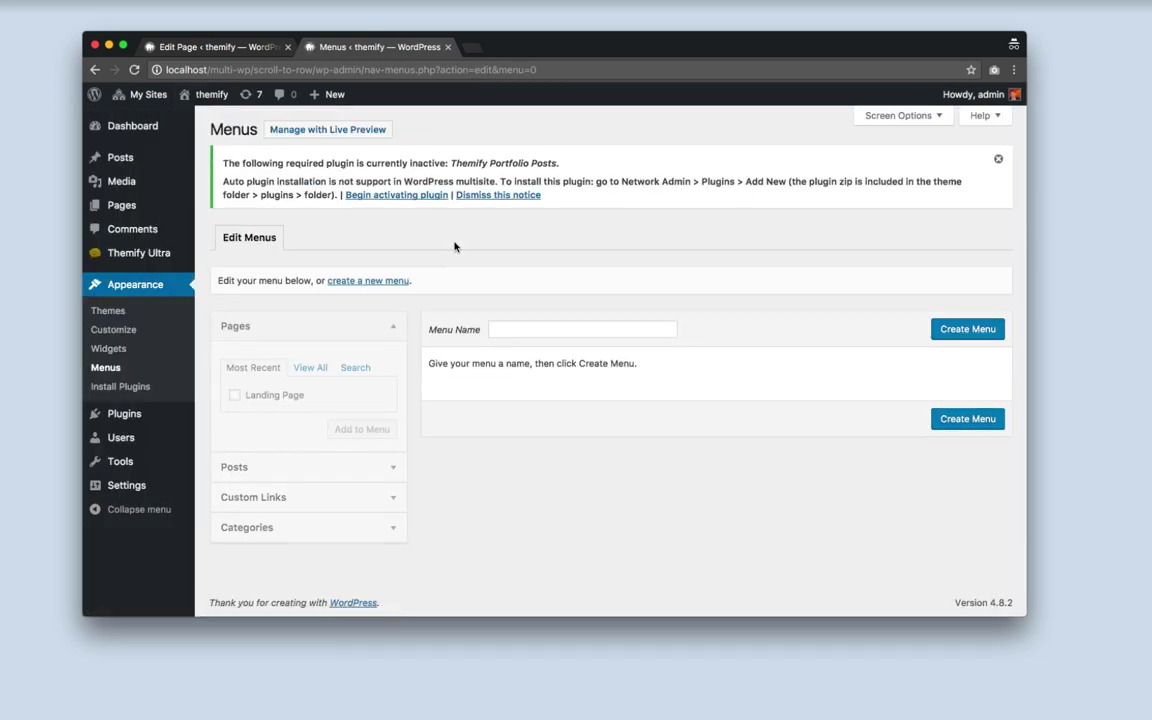
left_click(561, 327)
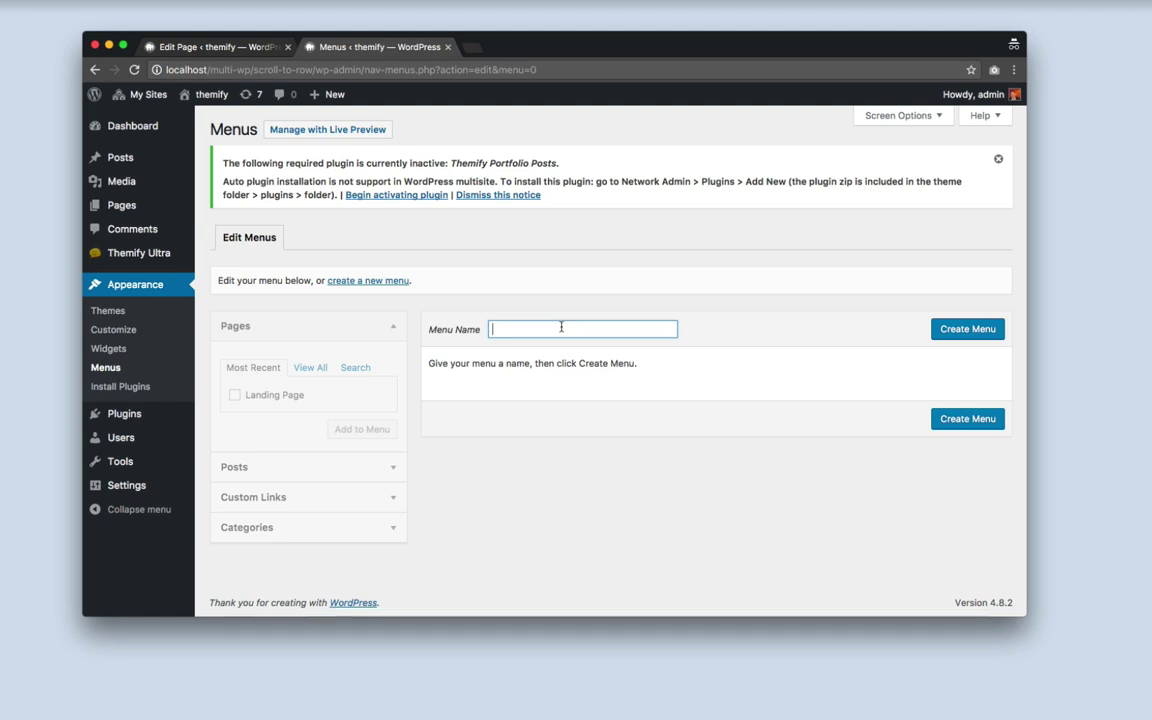
type("scroll-to-row")
left_click(940, 329)
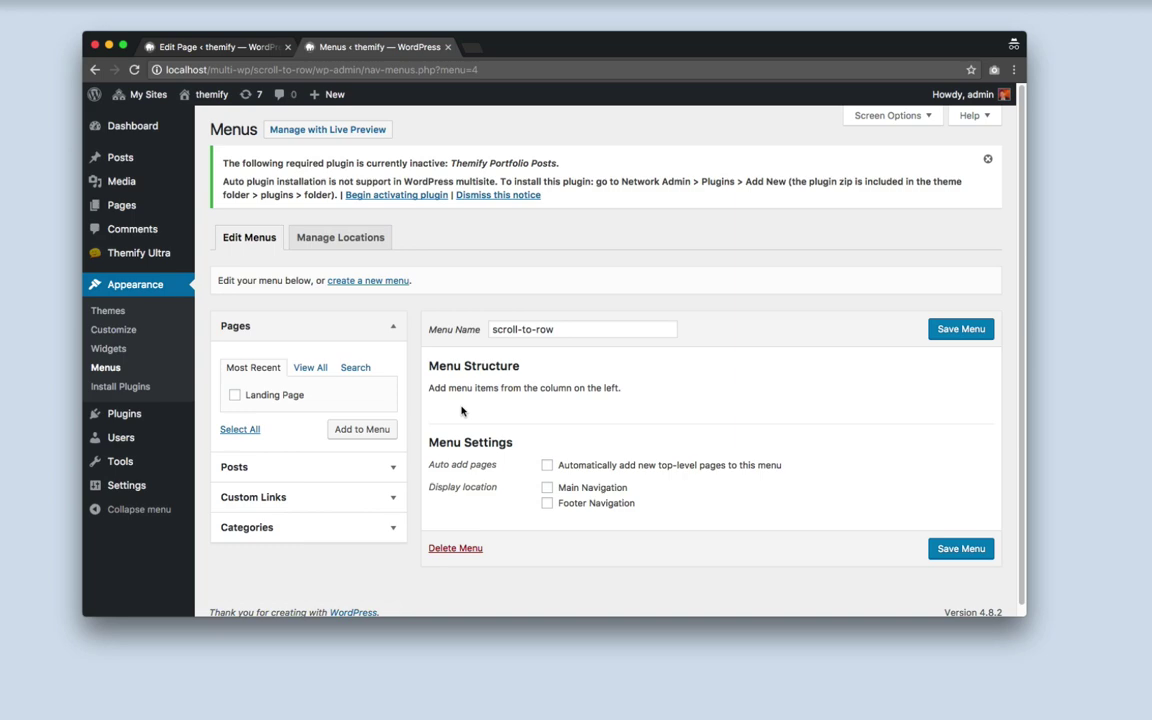
Add a custom link to the menu with the URL #welcome and the link text "Welcome"
scroll(458, 415, "down", 1)
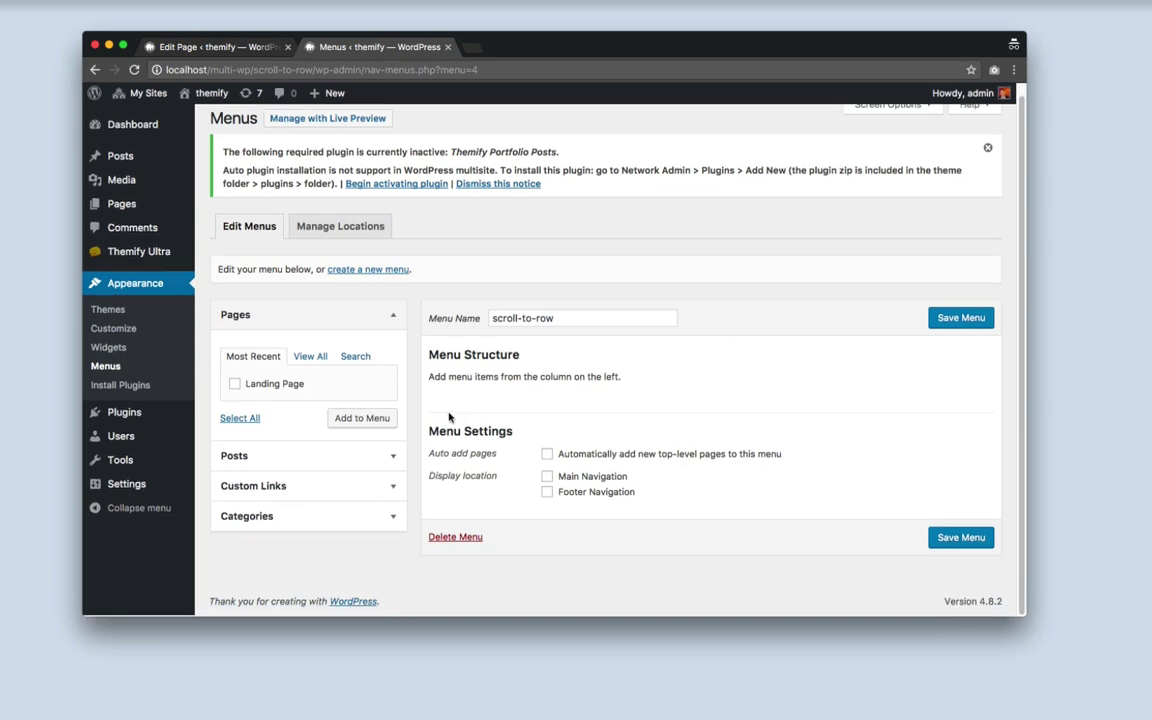
left_click(394, 488)
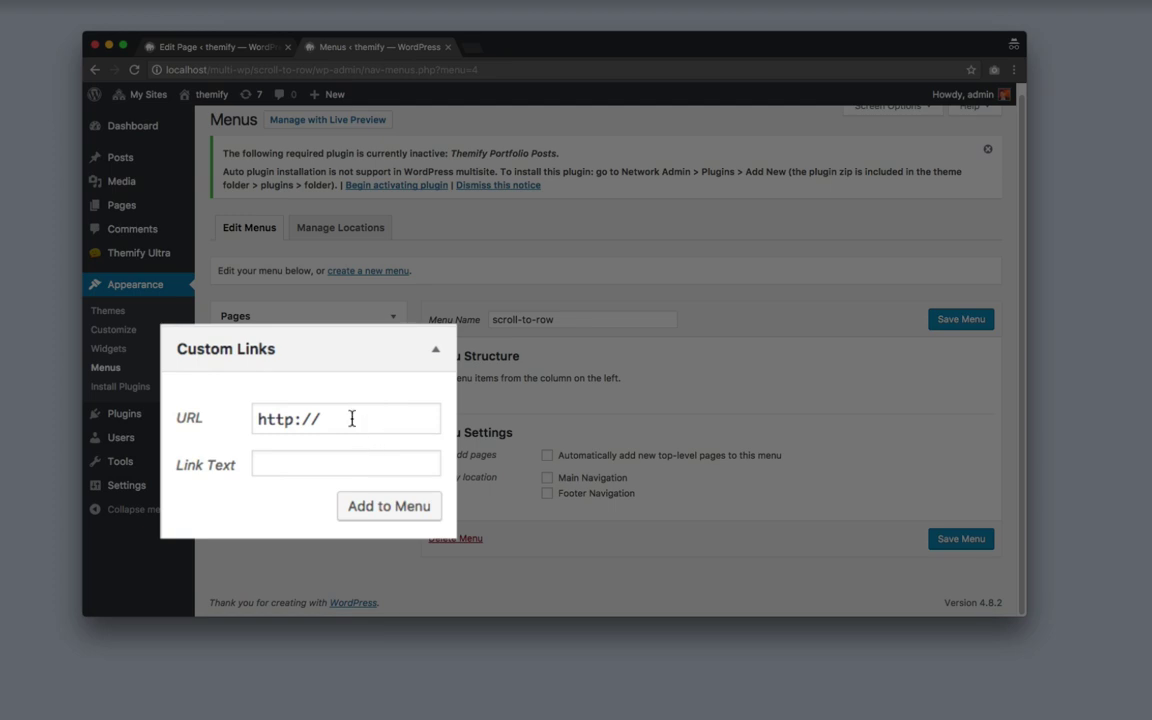
triple_click(340, 422)
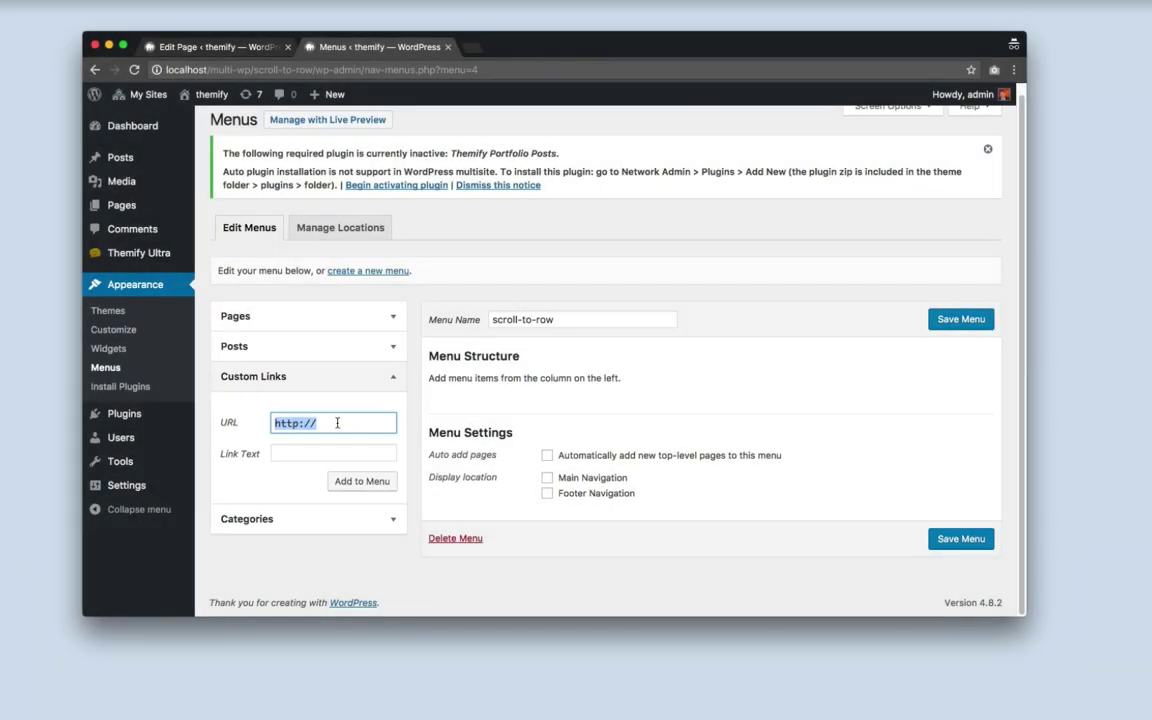
type("#welcome")
left_click(333, 453)
type("Welcome")
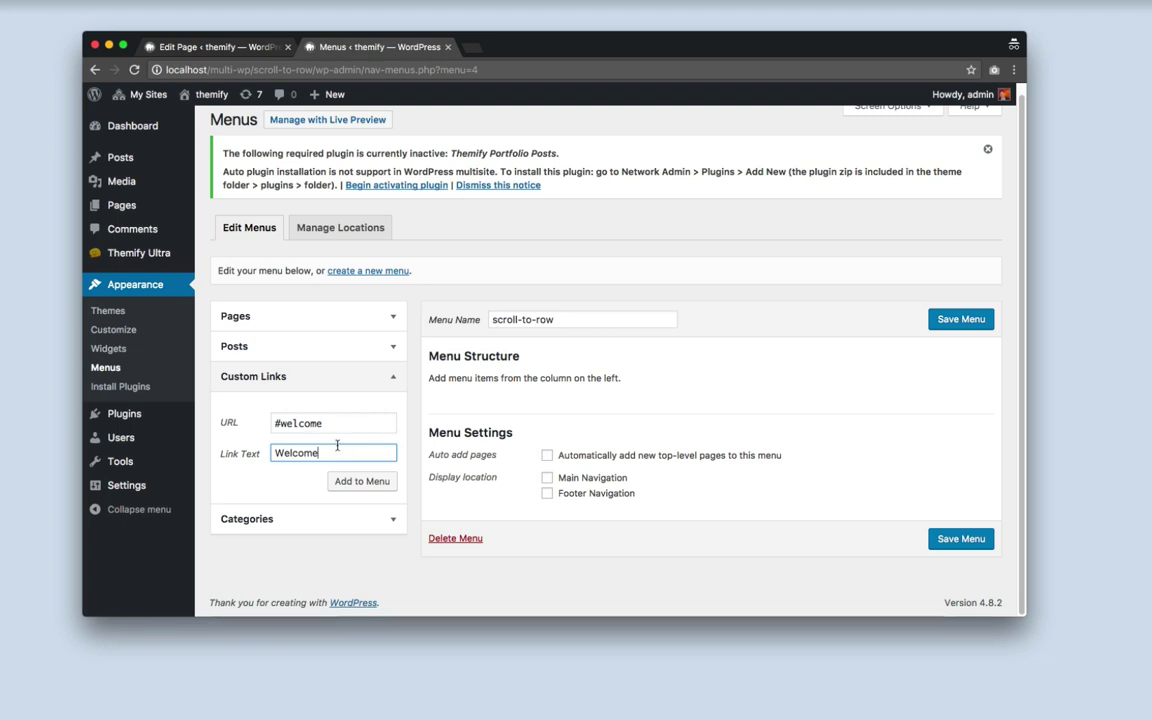
left_click(350, 484)
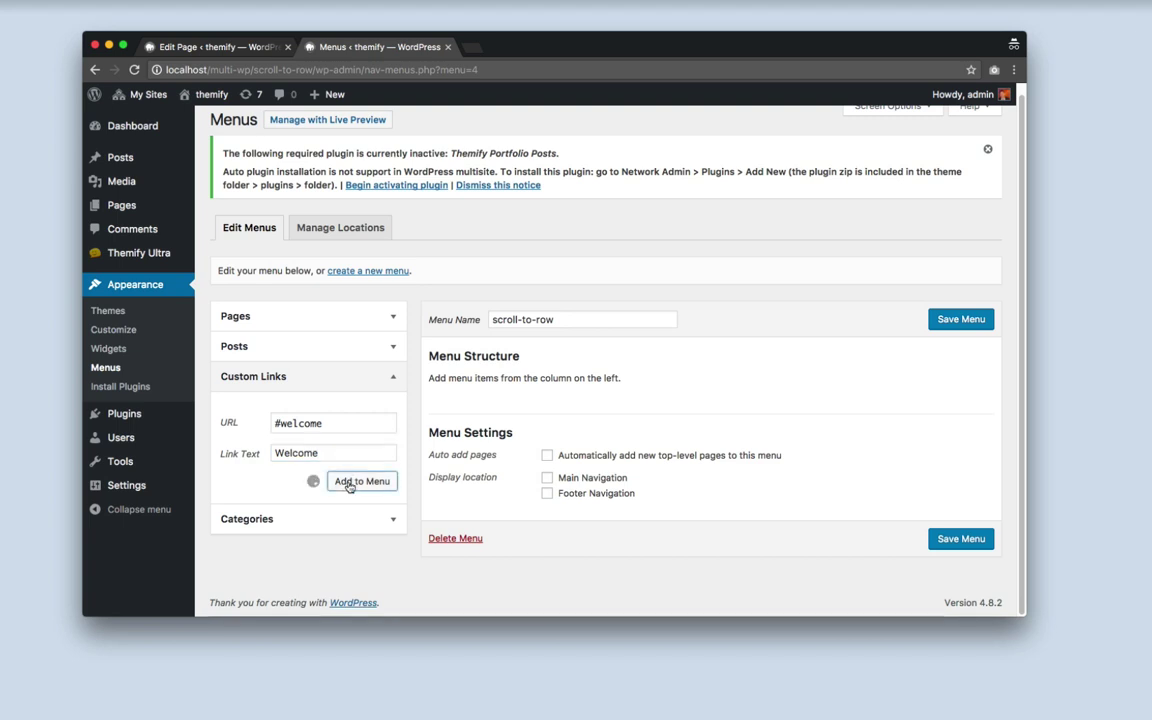
Add a custom link to the menu with the URL #about and the link text "About"
triple_click(337, 427)
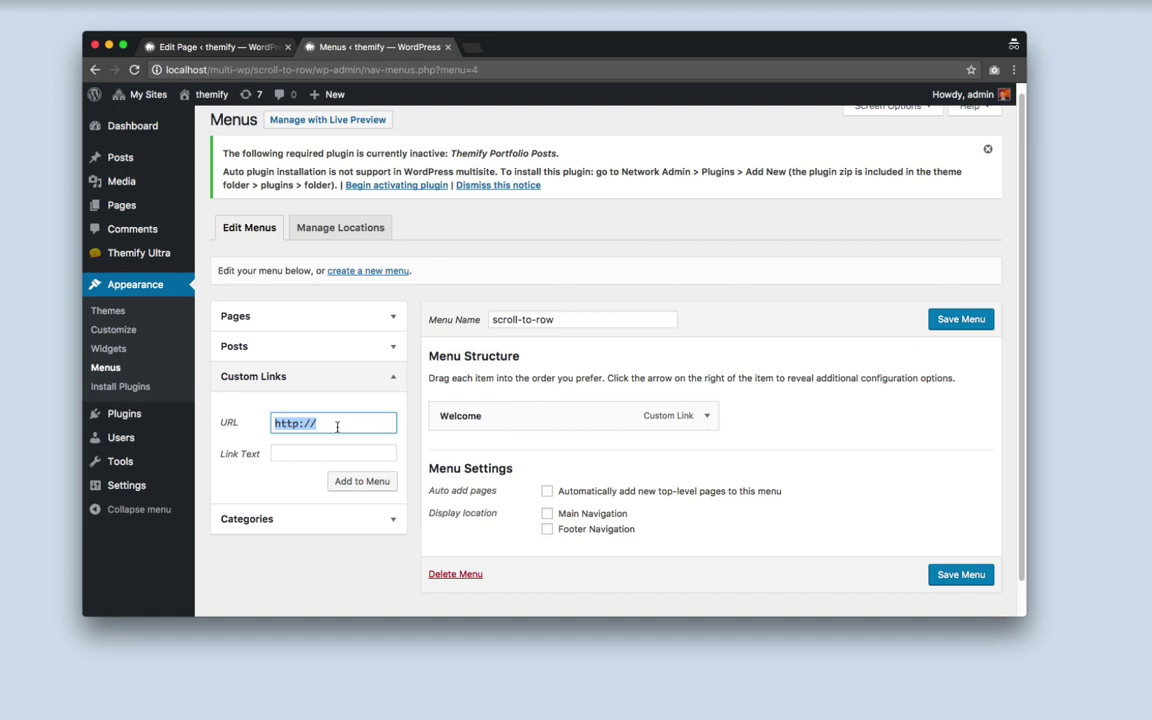
type("#o")
key("Tab")
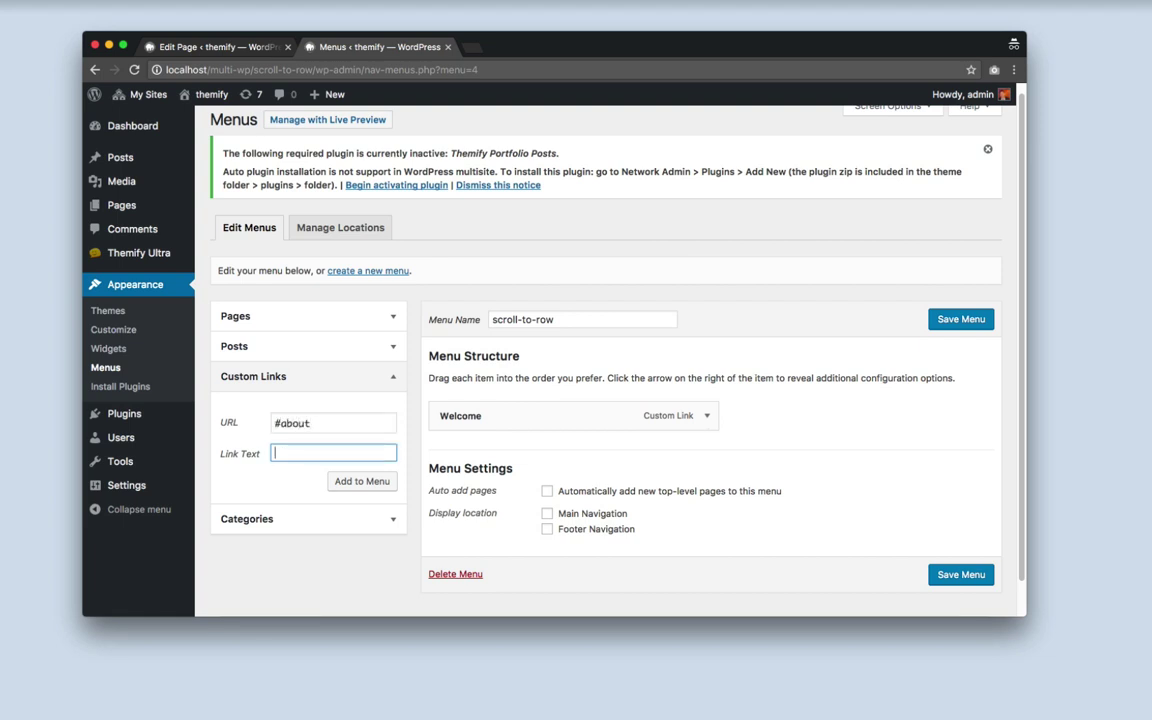
type("About")
left_click(370, 481)
Add a custom link to the menu with the URL #design and the link text "Design"
left_click(326, 423)
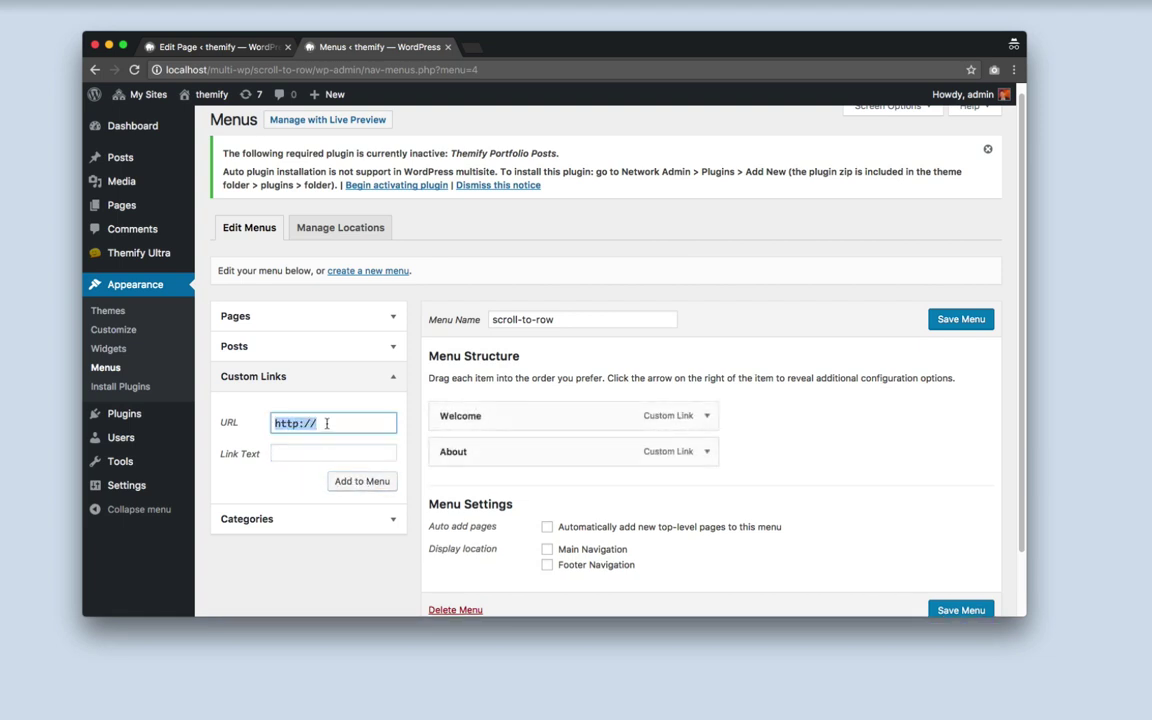
type("De")
key("BackSpace")
key("BackSpace")
key("BackSpace")
key("BackSpace")
type("#design")
key("Tab")
type("Design")
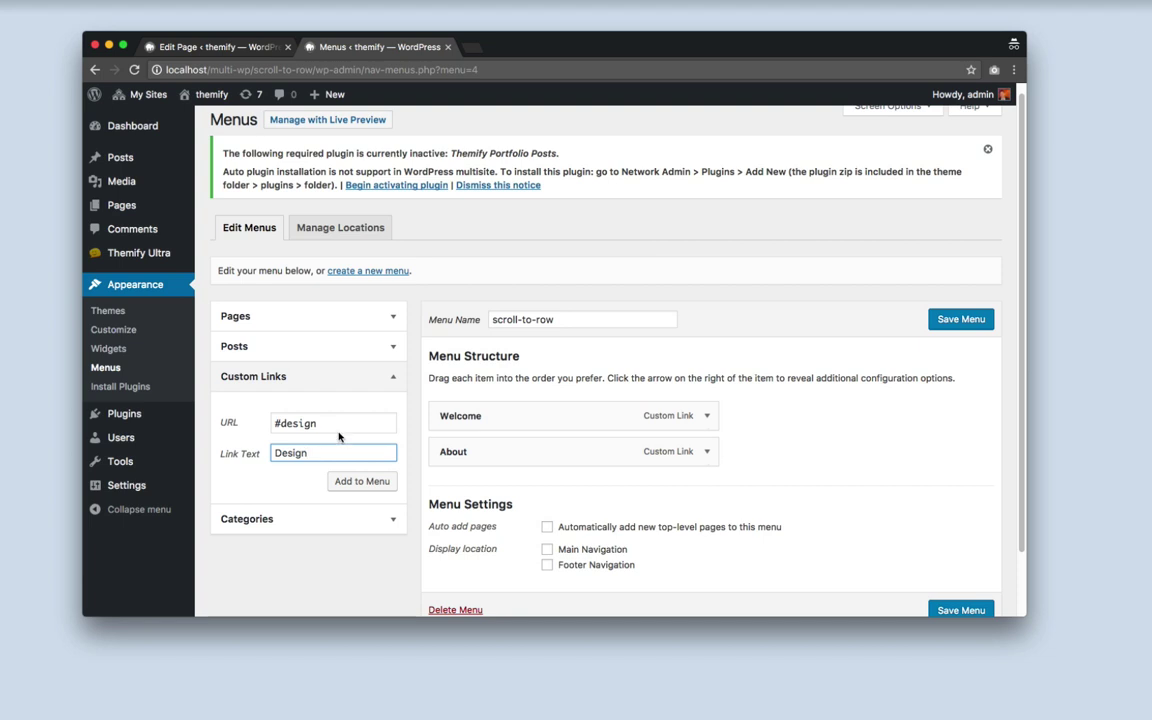
left_click(350, 481)
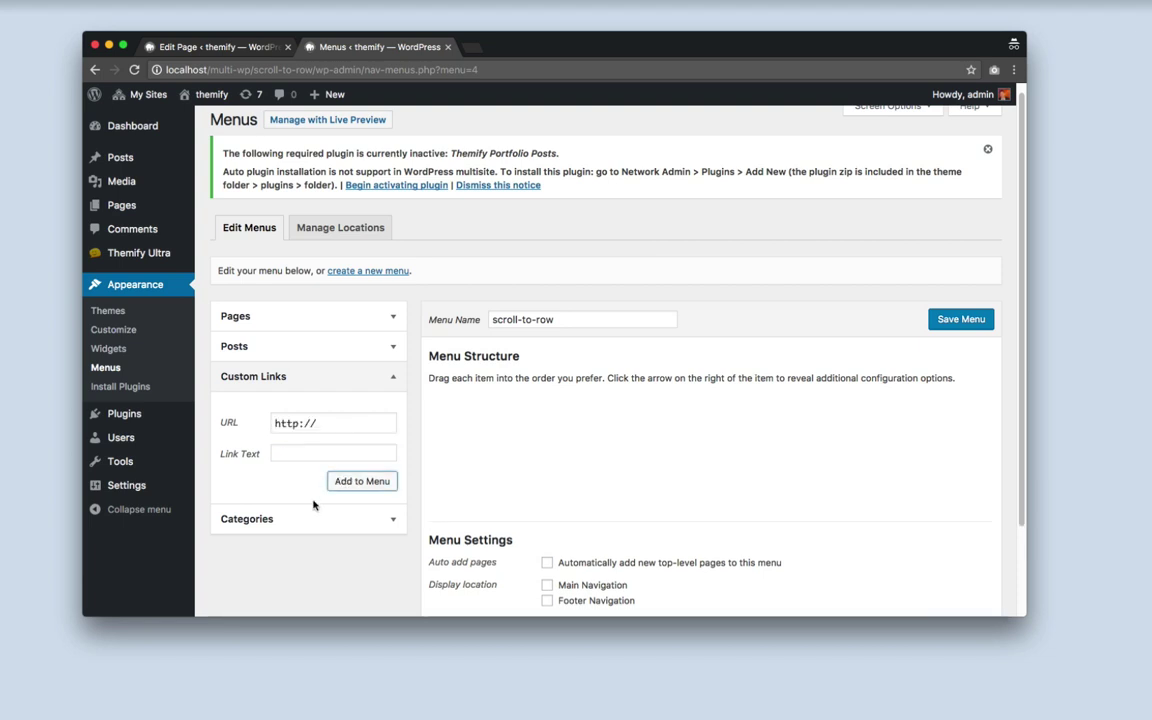
Add a custom link to the menu with the URL #features and the link text "Features"
triple_click(320, 423)
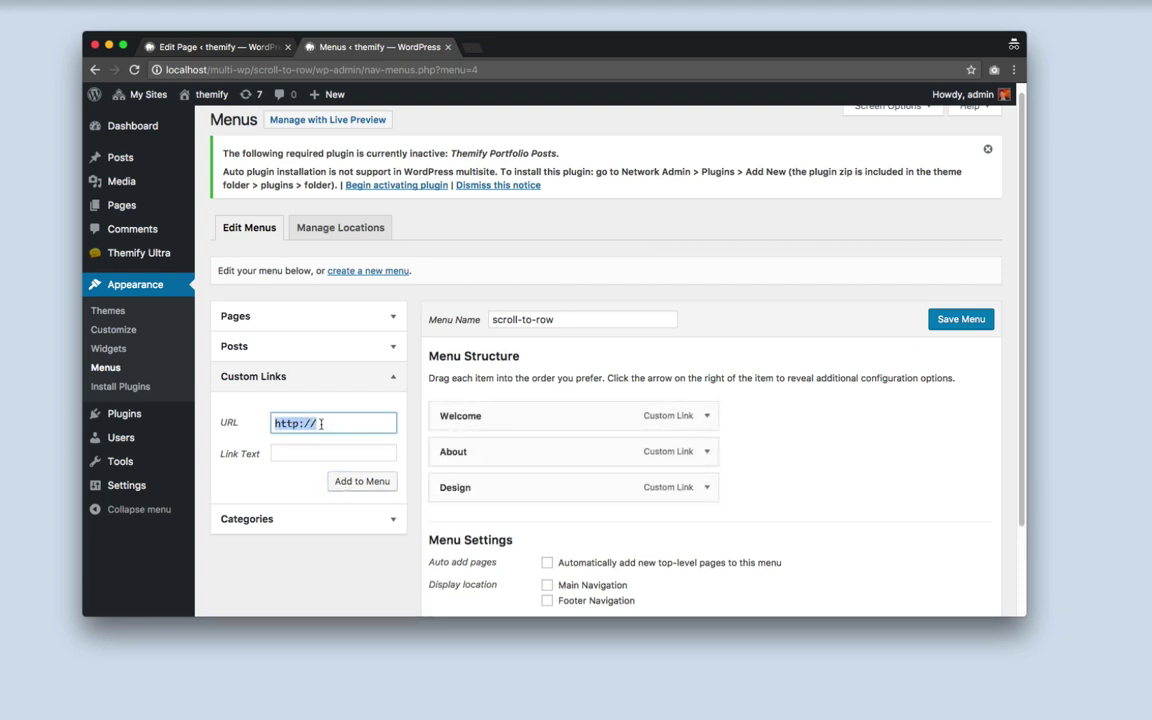
type("#features")
key("Tab")
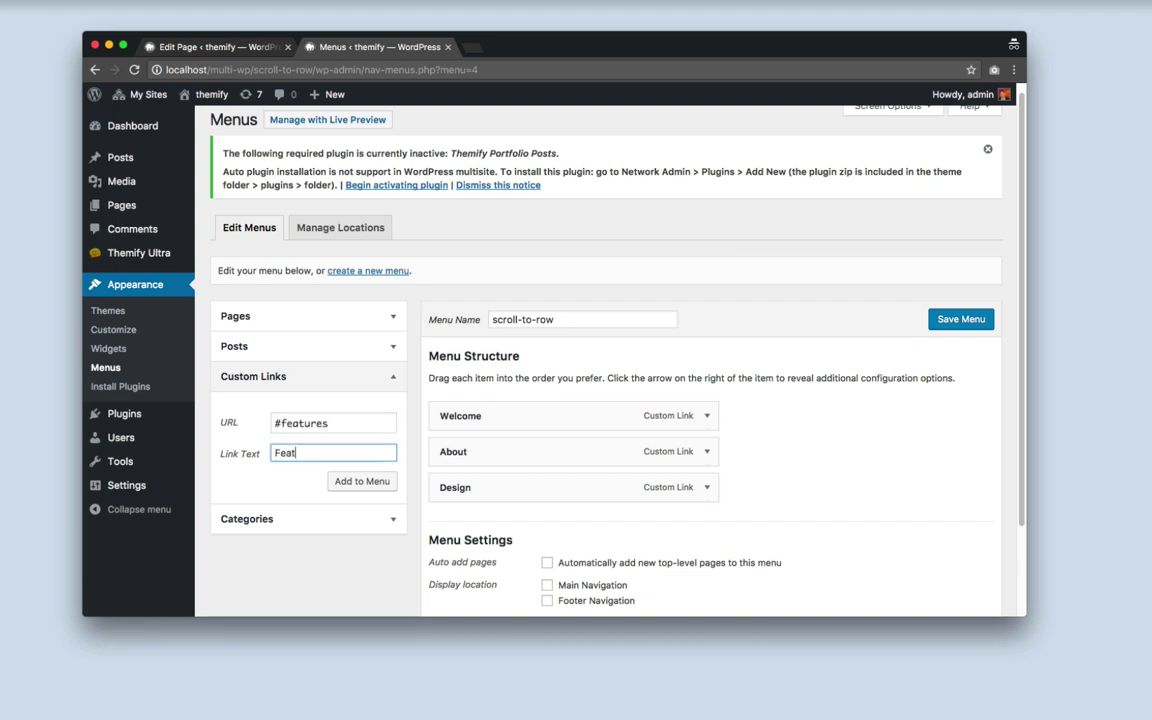
left_click(348, 482)
Add a custom link with the URL #subscribe and the link text "Subscribe", and save the scroll-to-row menu
left_click(320, 424)
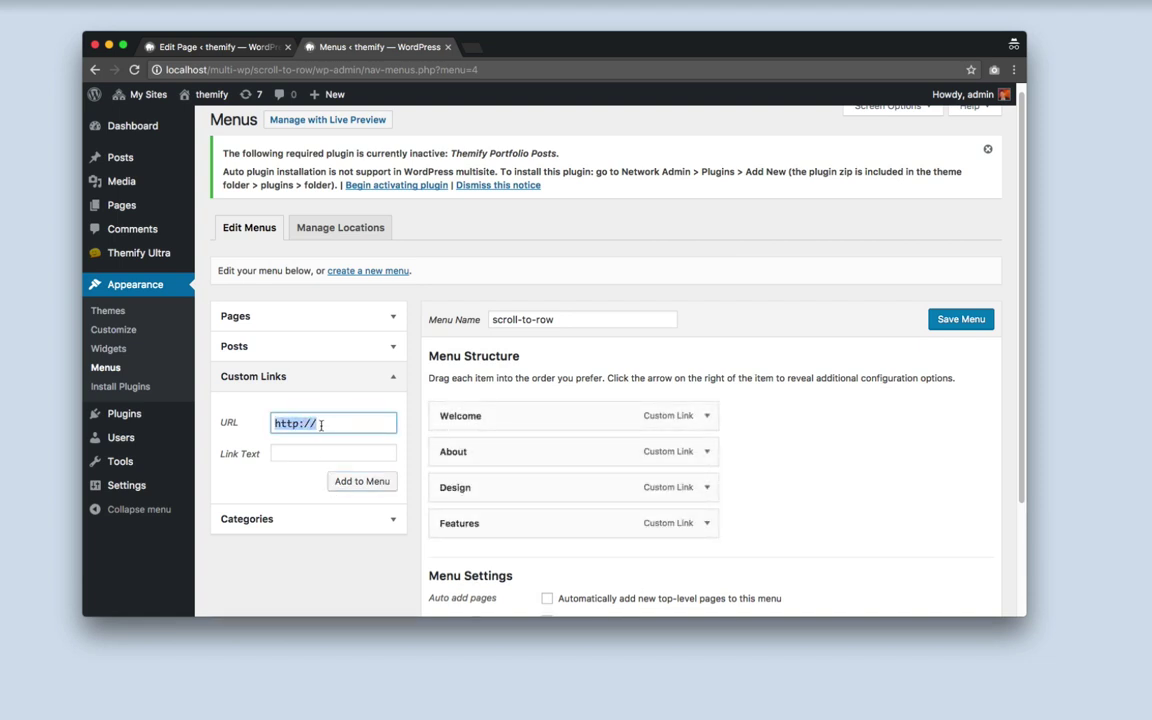
type("#subscribe")
left_click(333, 453)
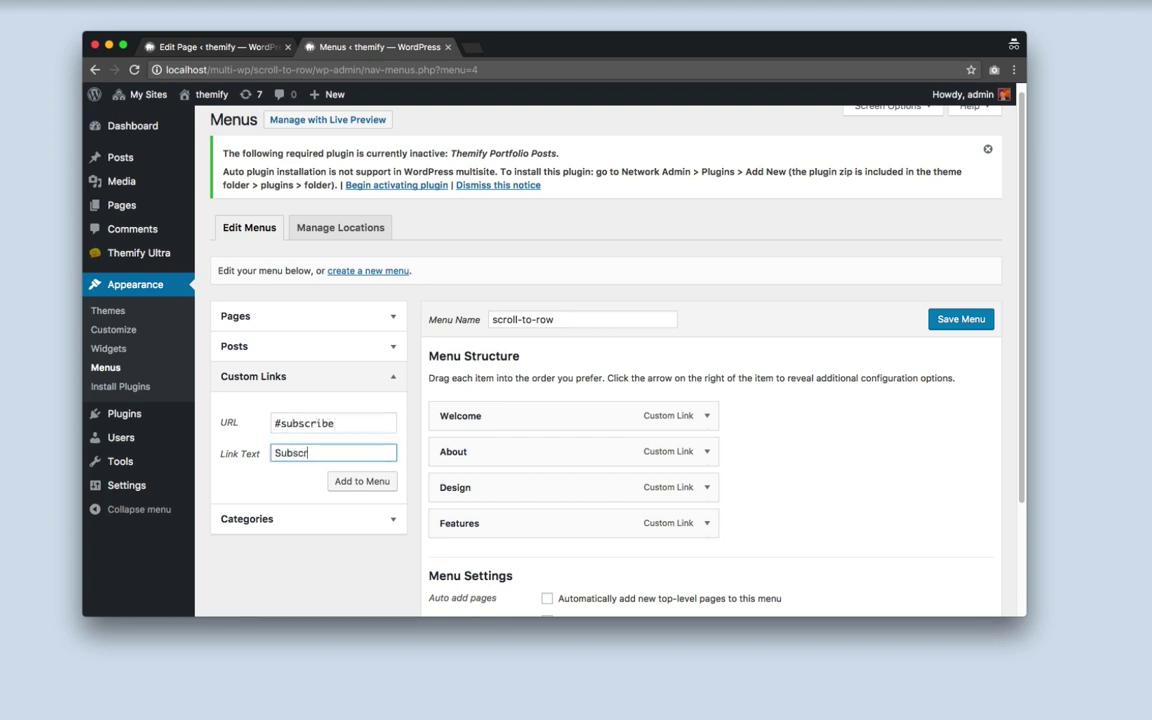
left_click(360, 481)
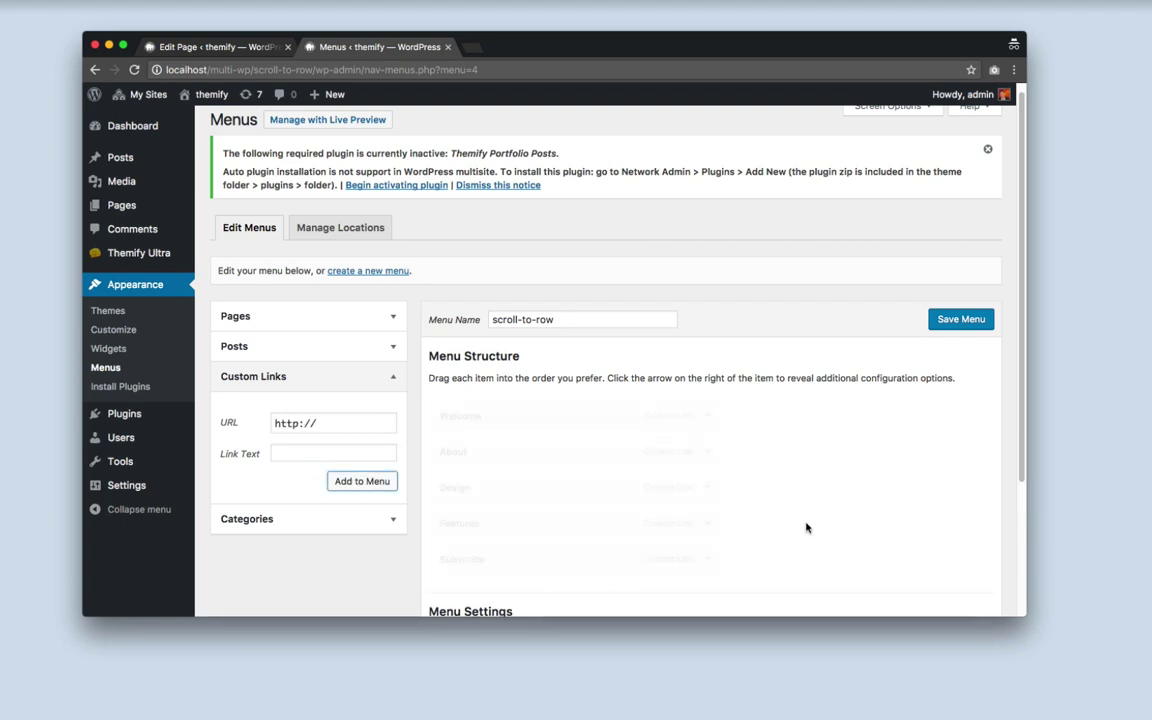
scroll(854, 507, "down", 2)
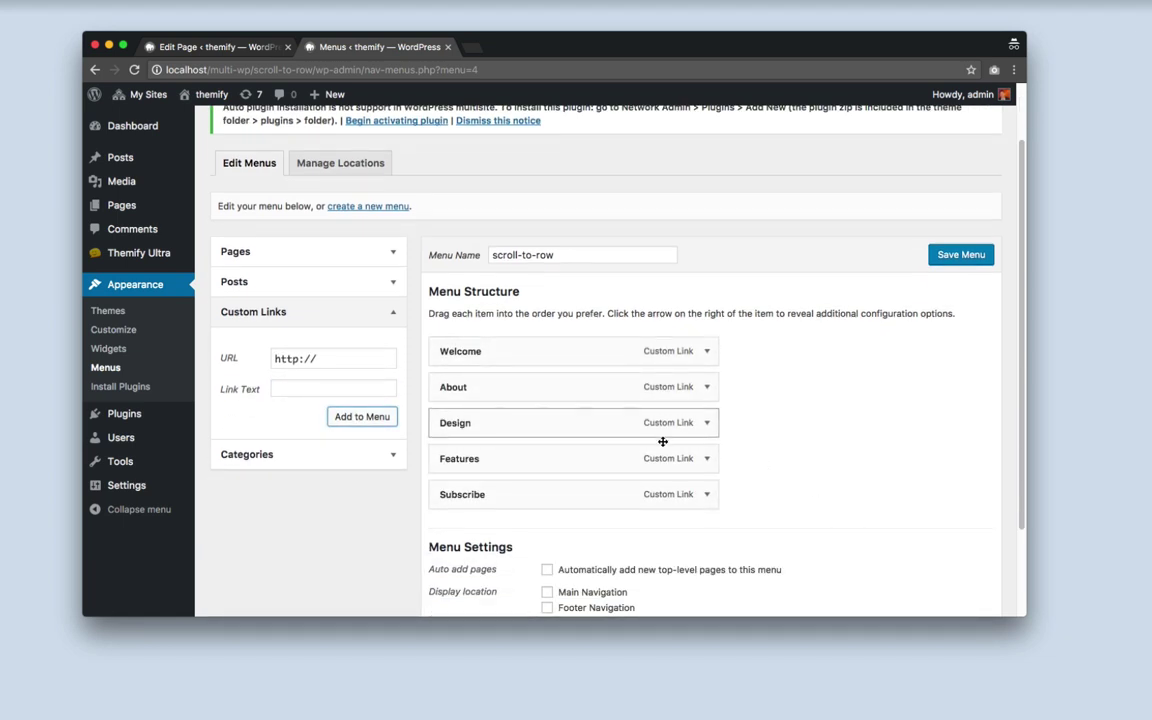
left_click(960, 255)
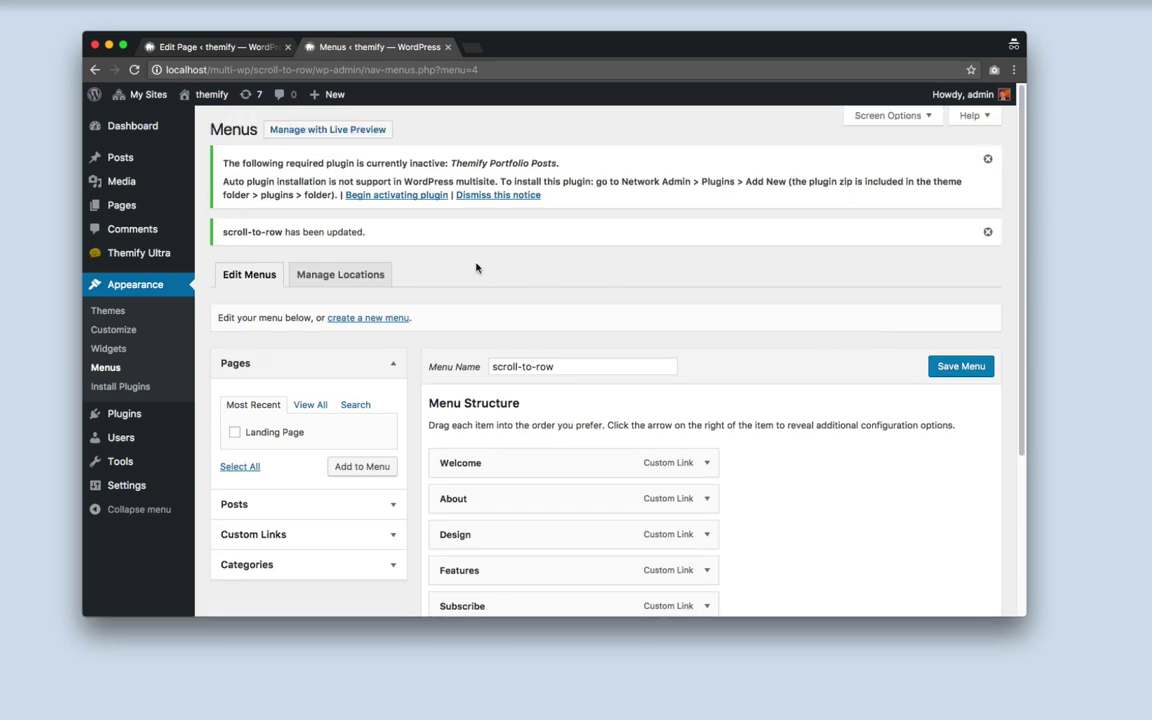
Open the Landing Page for editing from the list of all pages
mouse_move(154, 206)
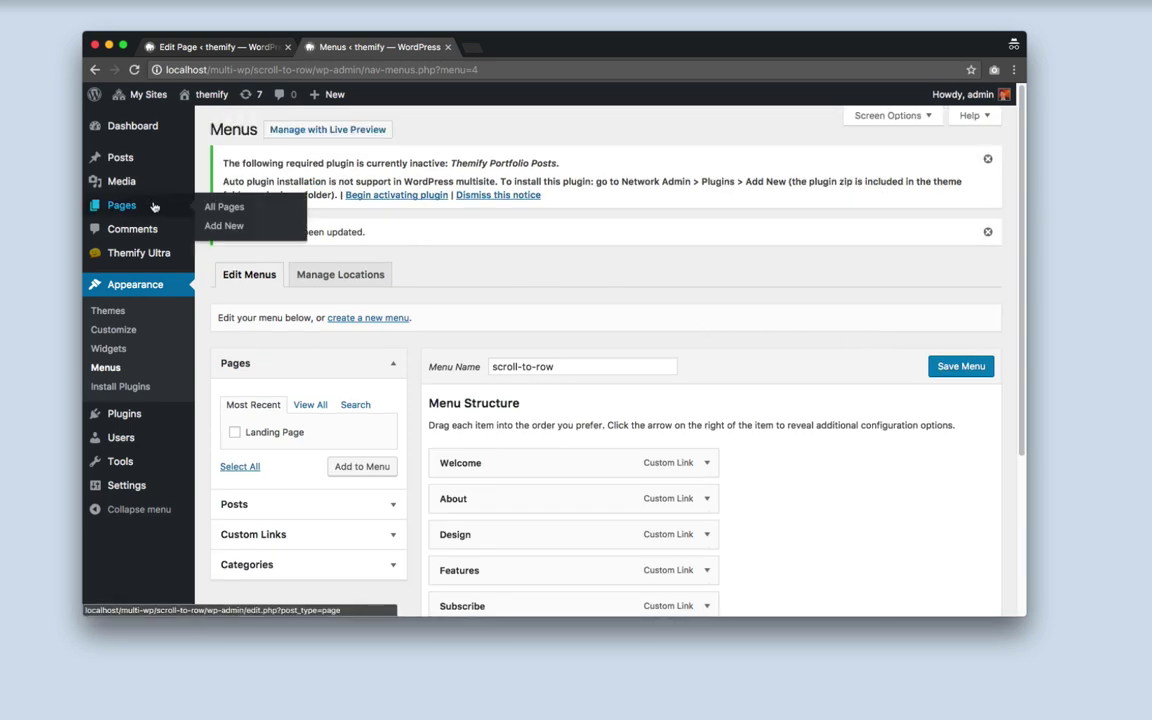
left_click(216, 207)
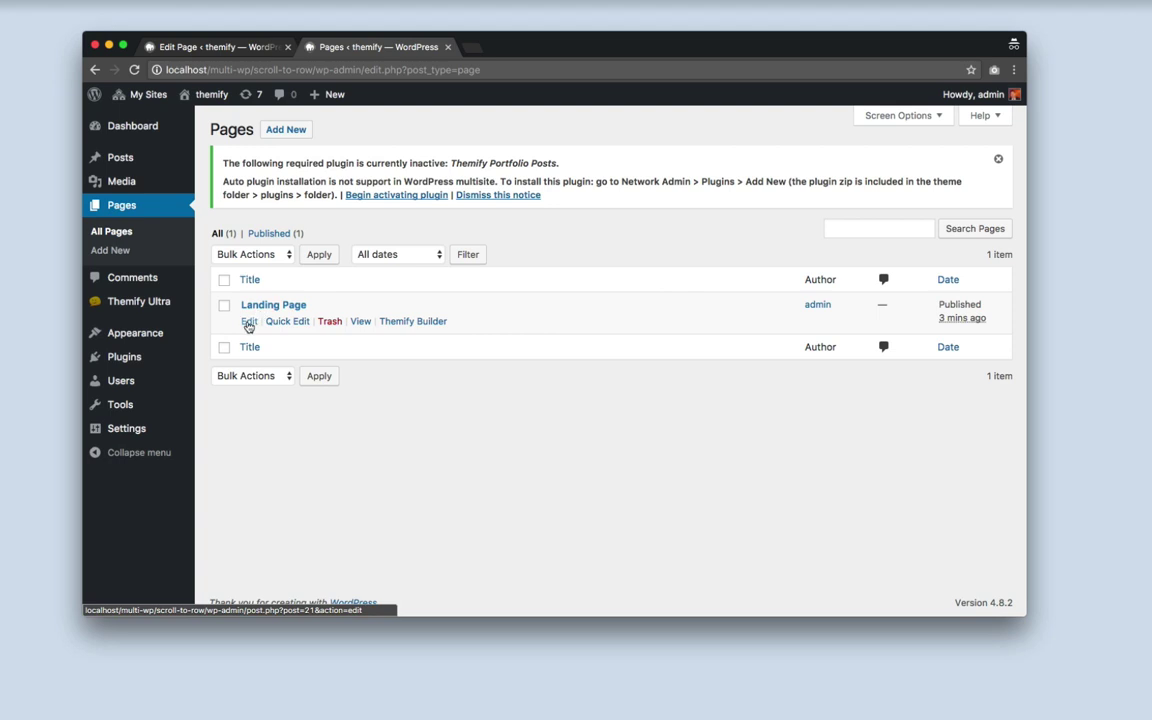
left_click(249, 321)
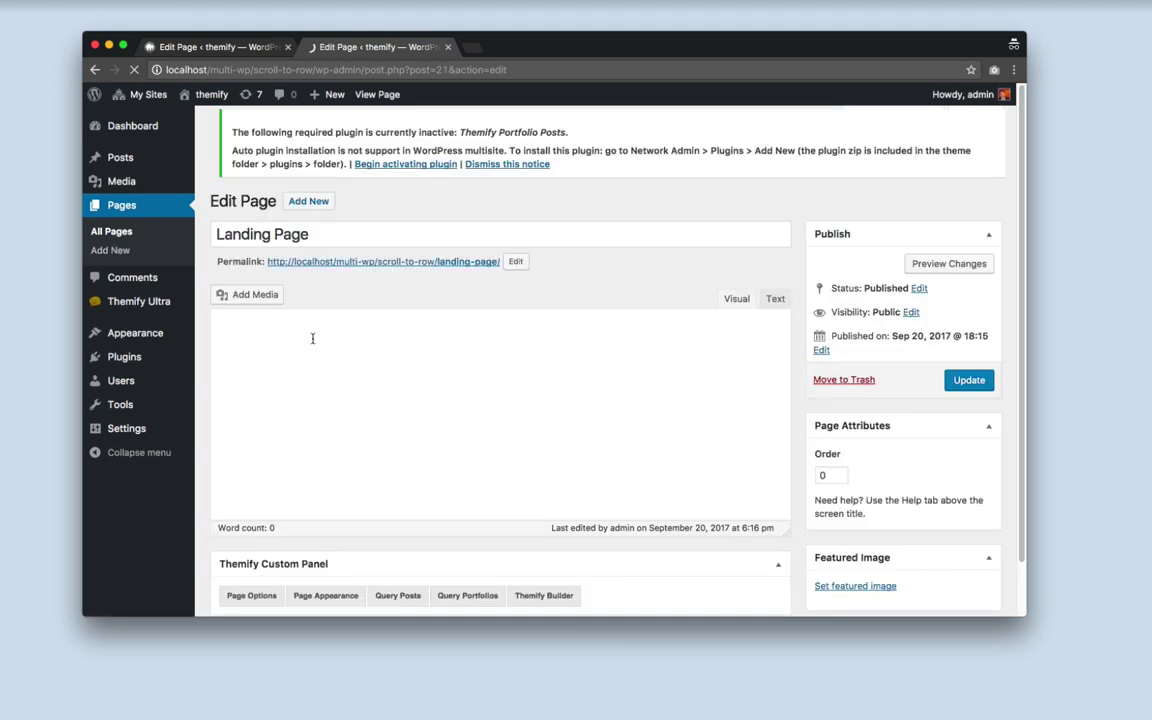
Set the Landing Page's custom menu to scroll-to-row in its page options and update the page
scroll(327, 391, "down", 4)
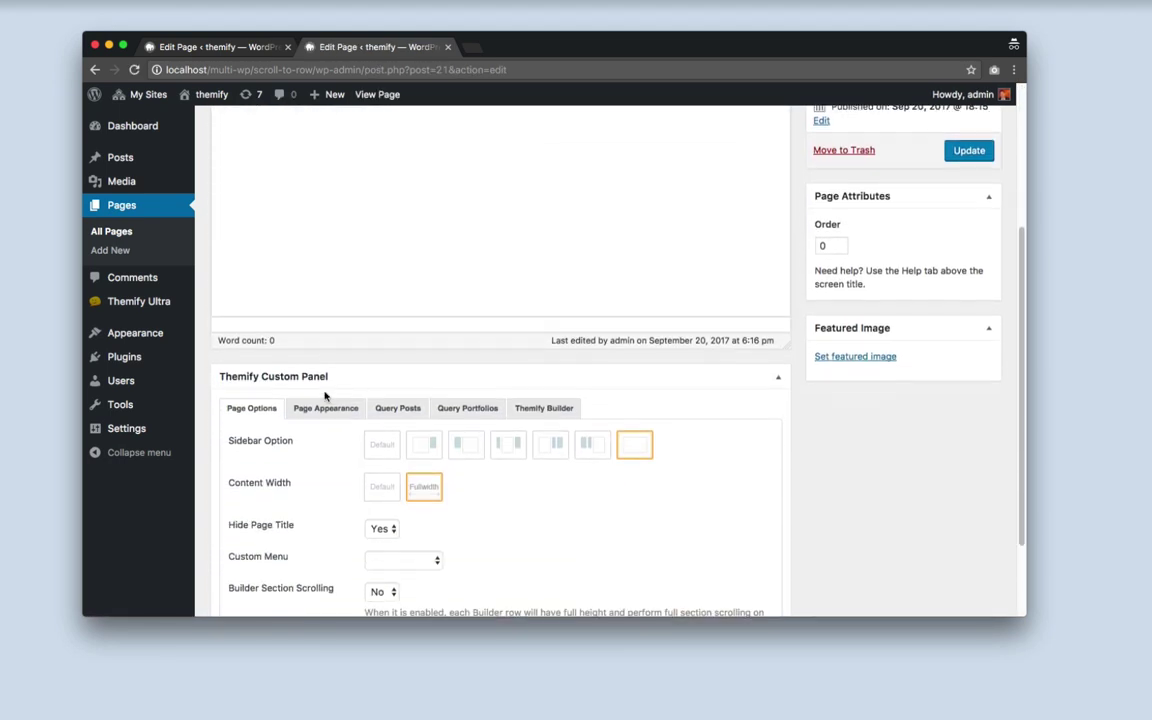
scroll(277, 452, "down", 2)
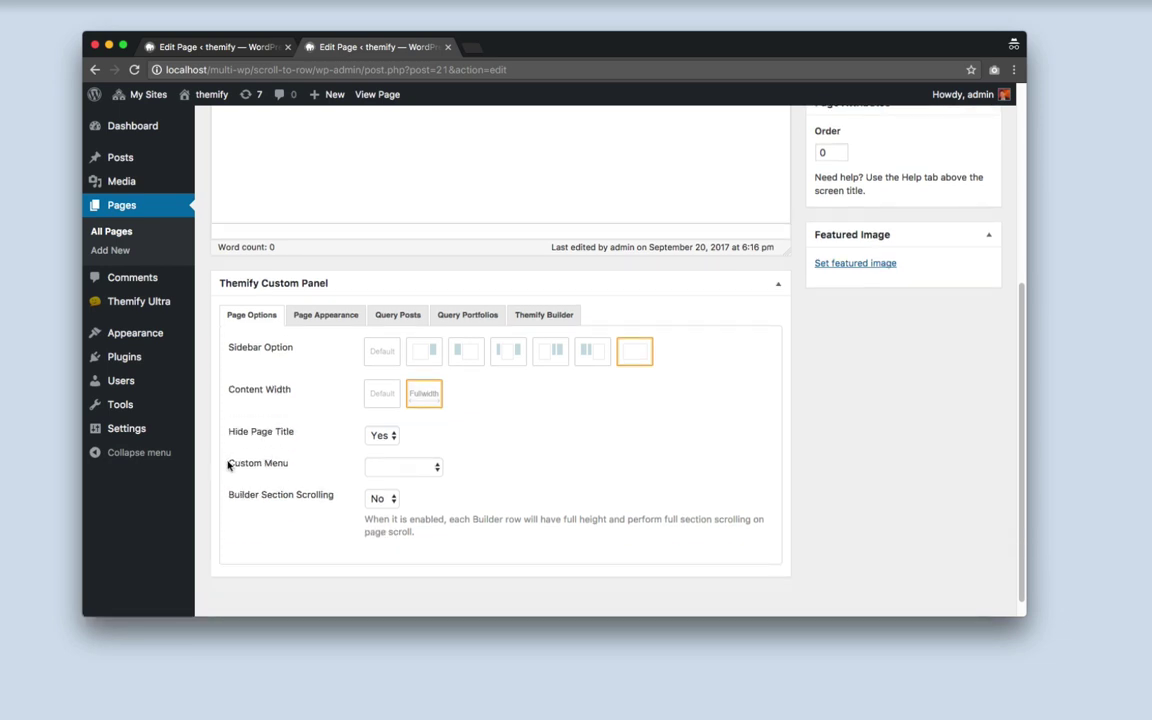
left_click(438, 469)
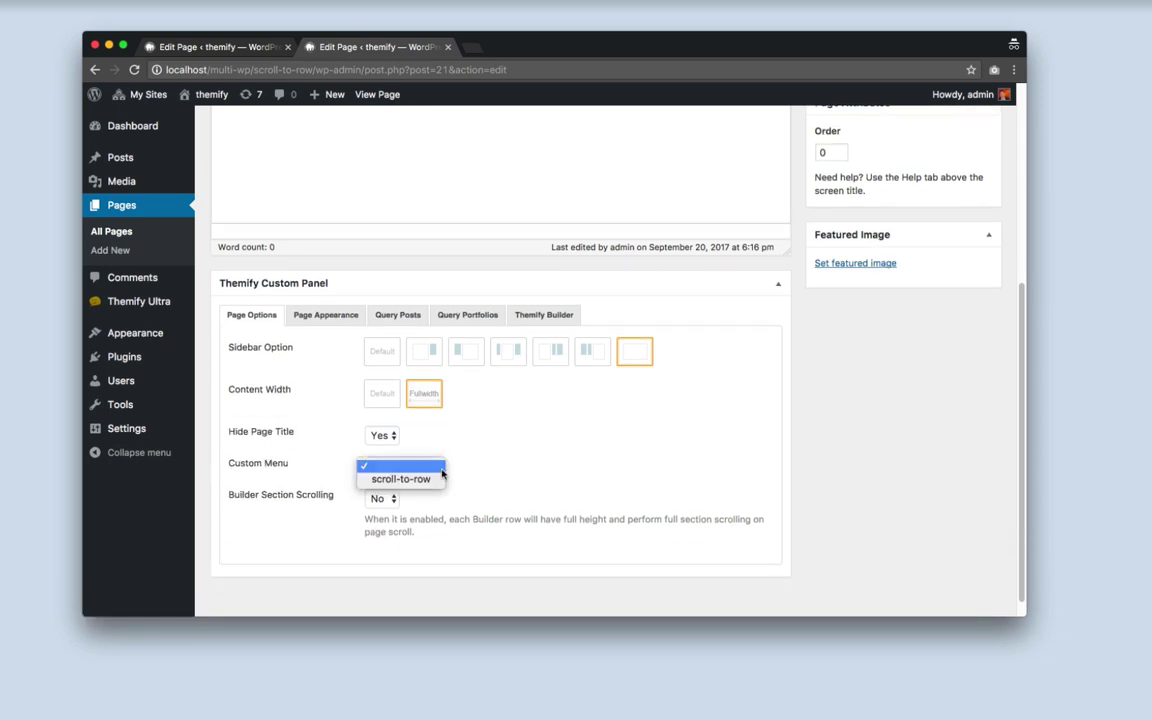
left_click(436, 479)
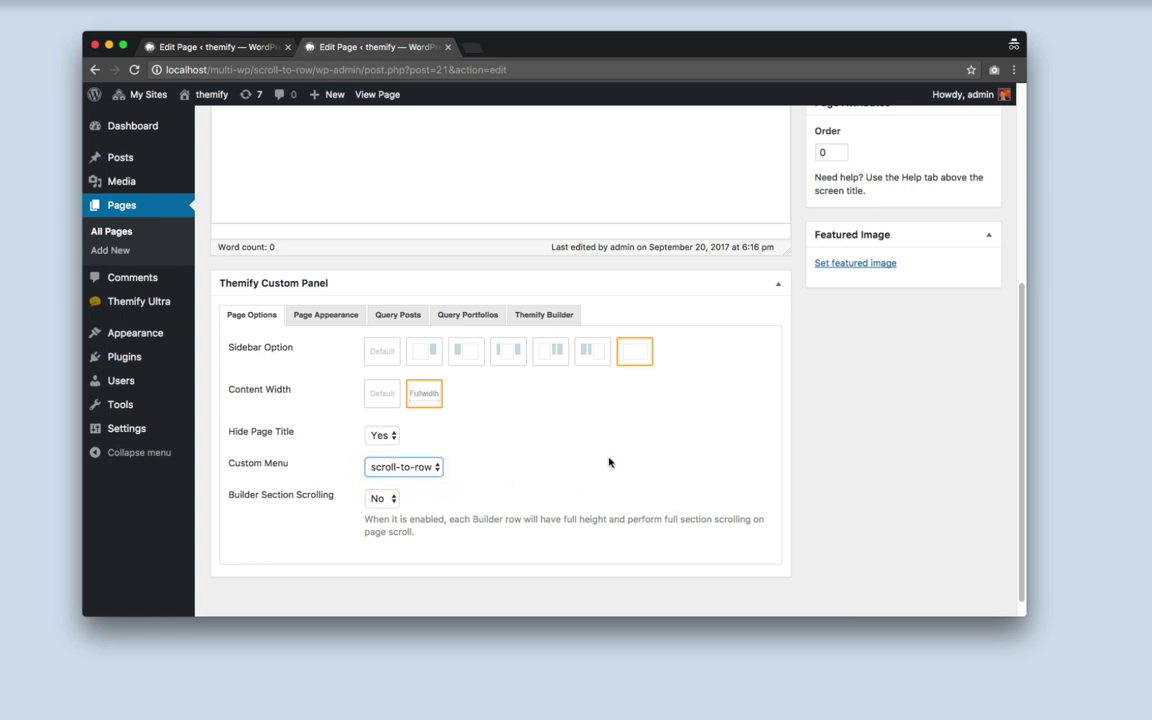
scroll(616, 473, "up", 5)
left_click(988, 389)
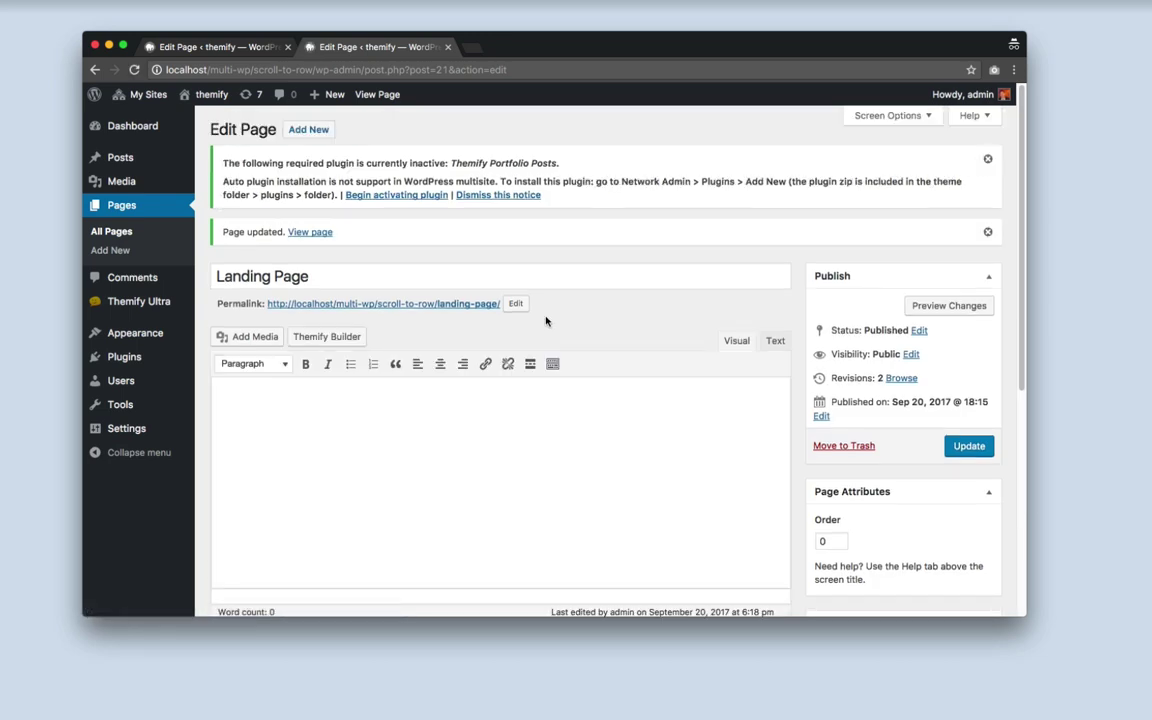
View the live landing page in a new tab and test the Welcome, About, Design, Features and Subscribe menu links
left_click(465, 306, "super")
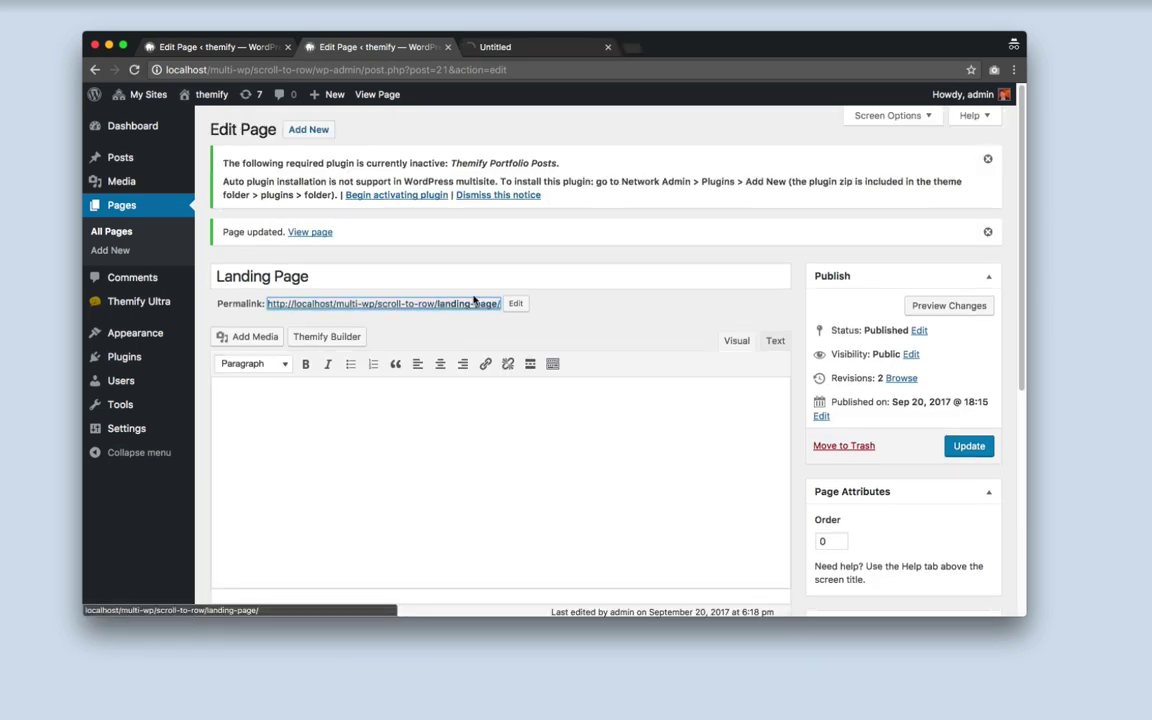
left_click(522, 47)
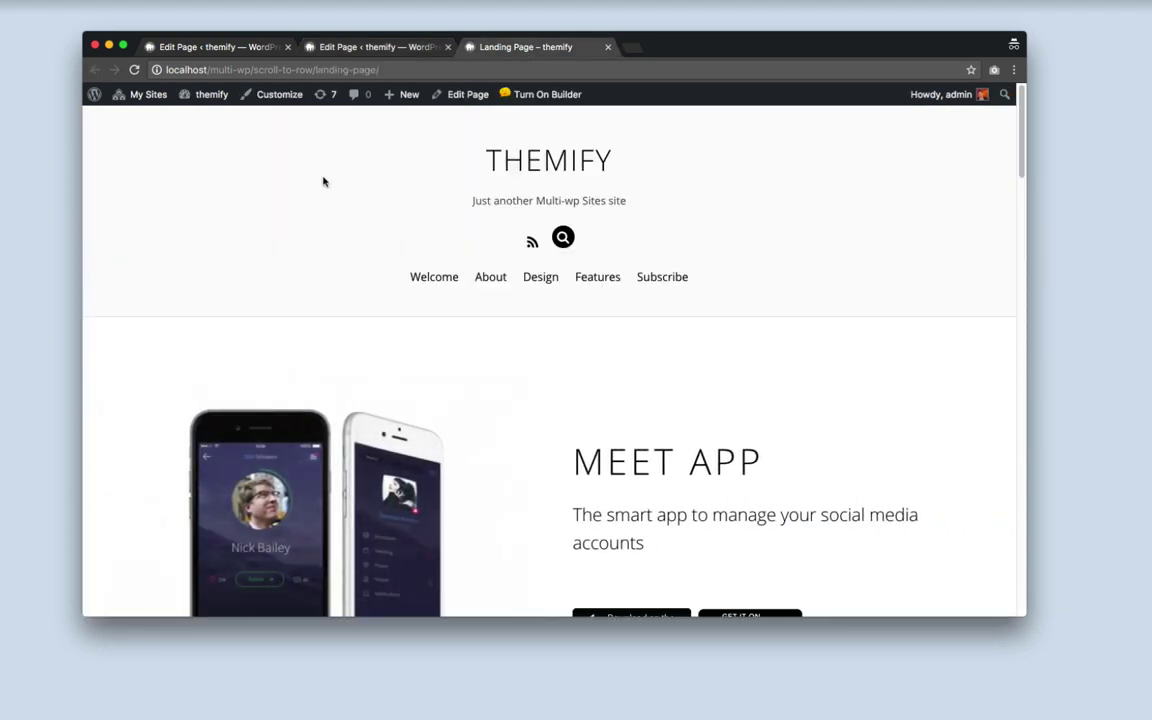
left_click(428, 286)
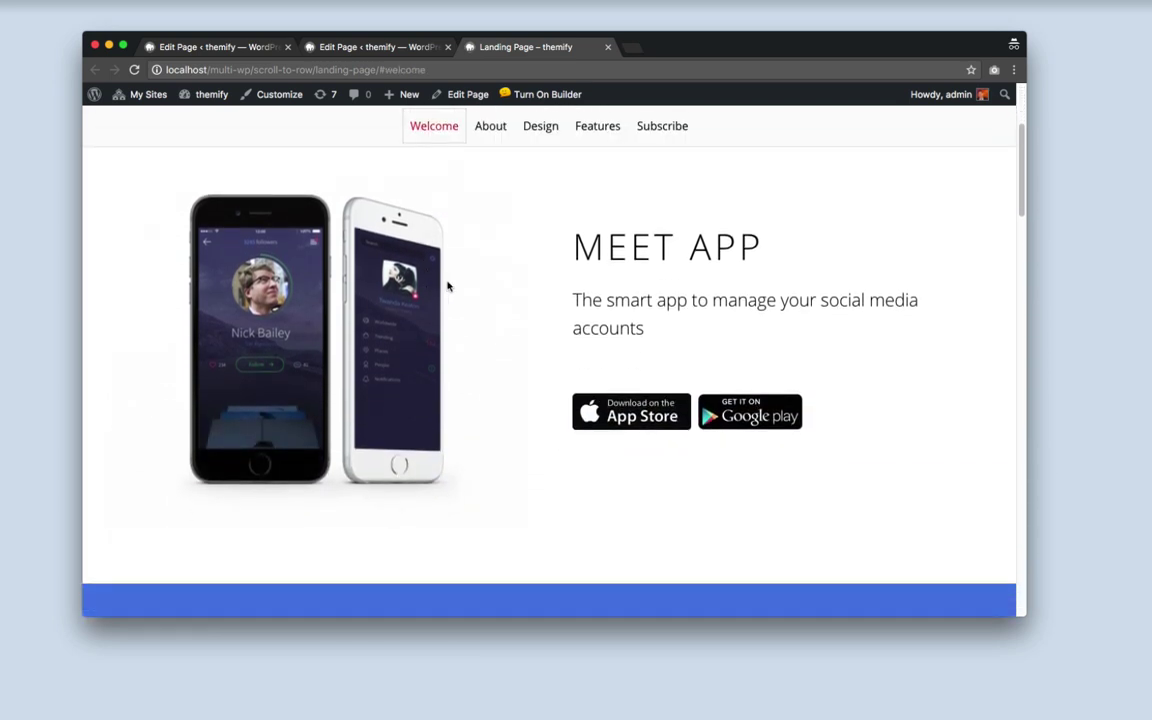
left_click(489, 132)
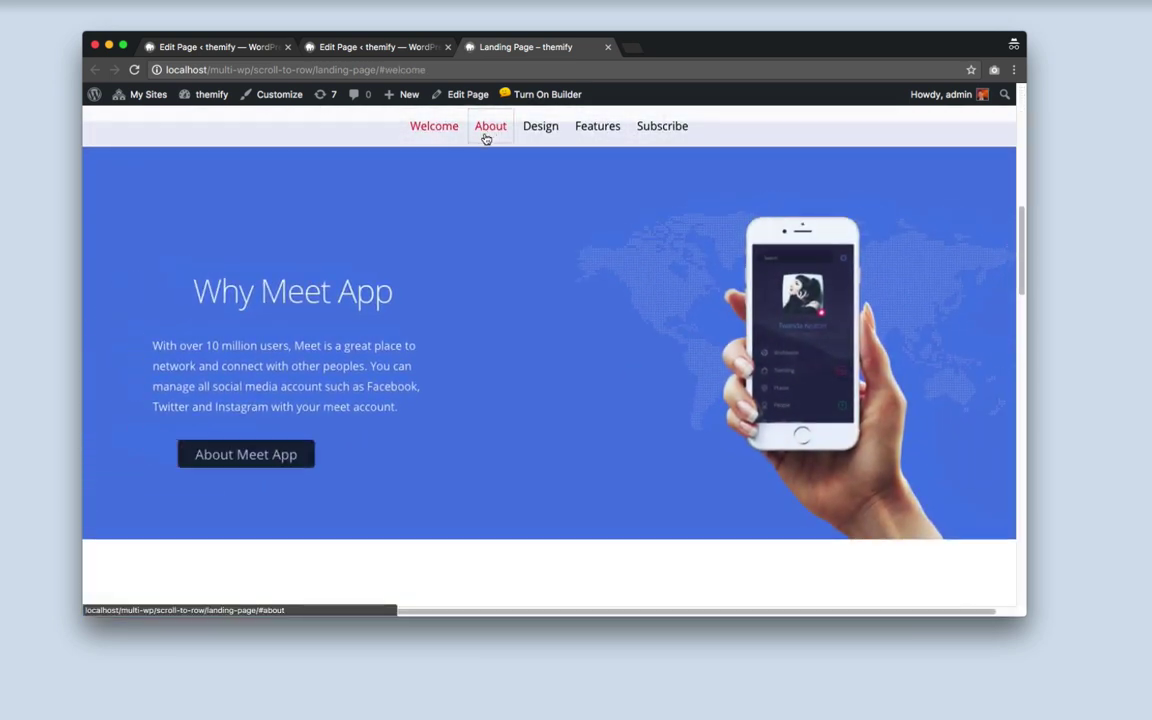
left_click(542, 128)
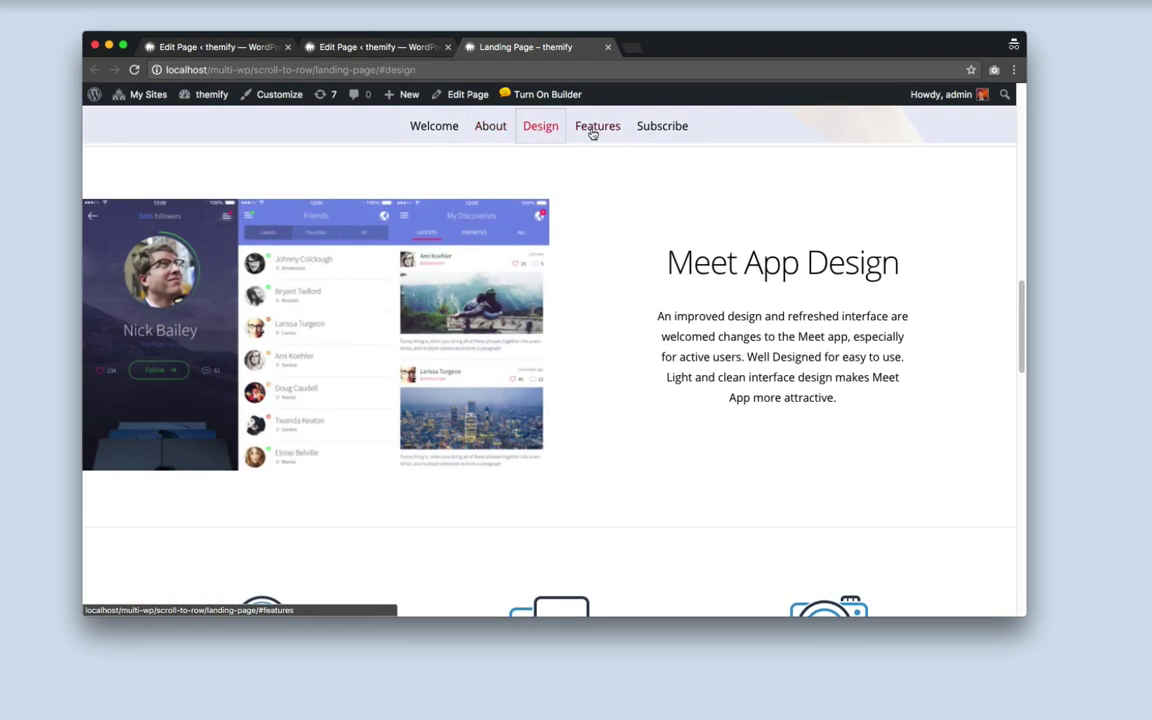
left_click(597, 130)
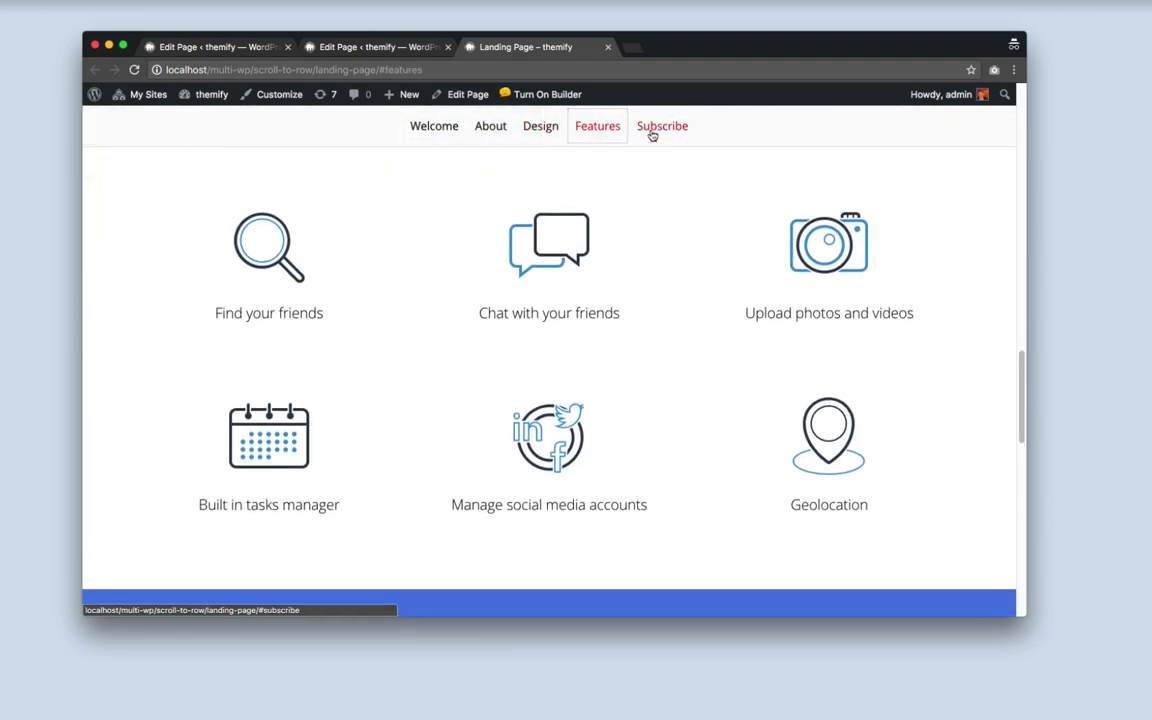
left_click(651, 131)
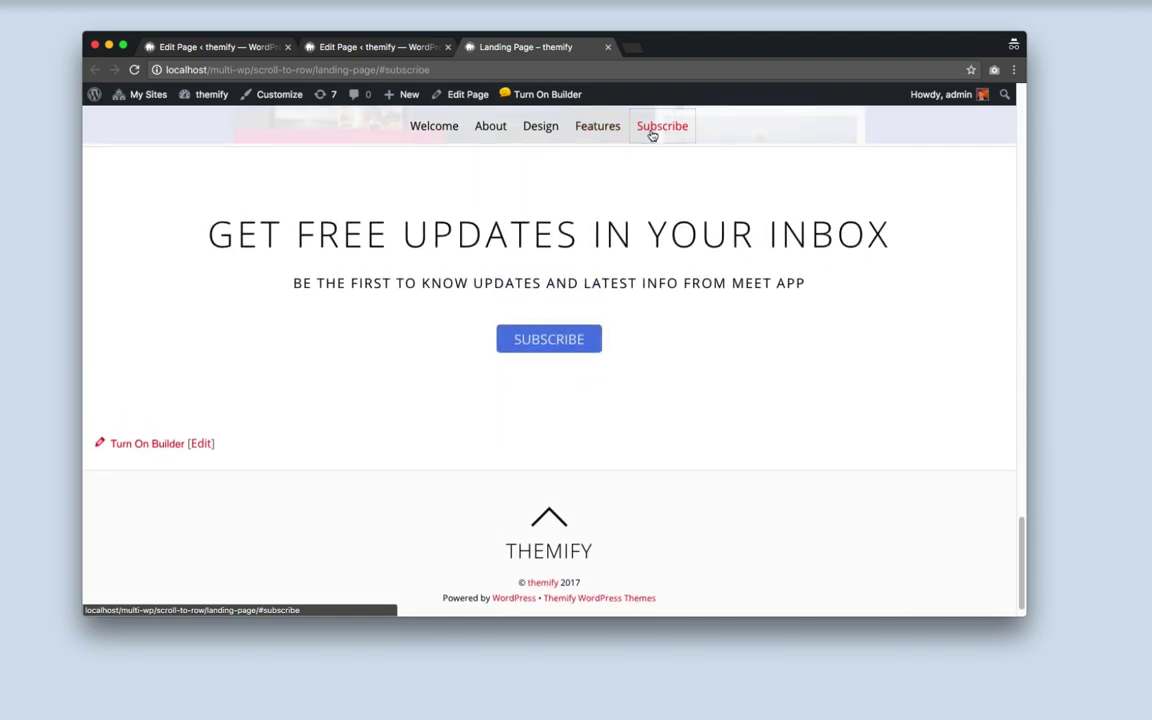